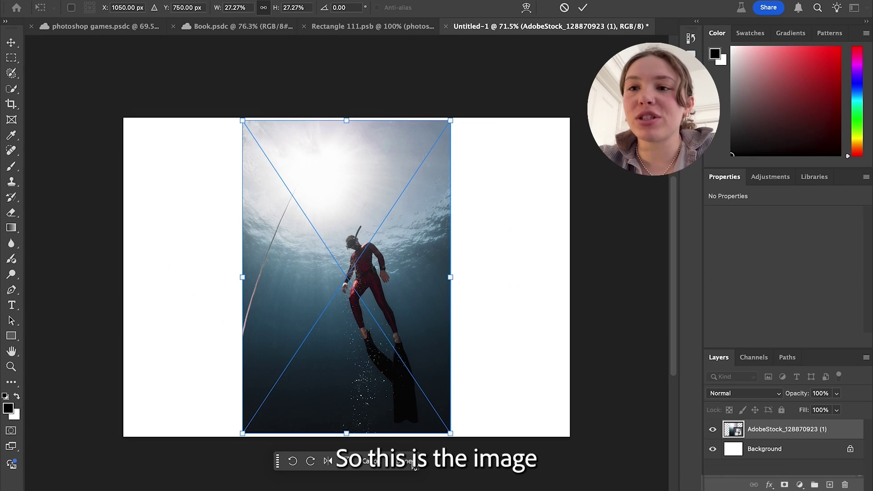
Commit the freediver photo as an embedded smart object and select its layer.
{"action": "left_click", "coordinate": [411, 461]}
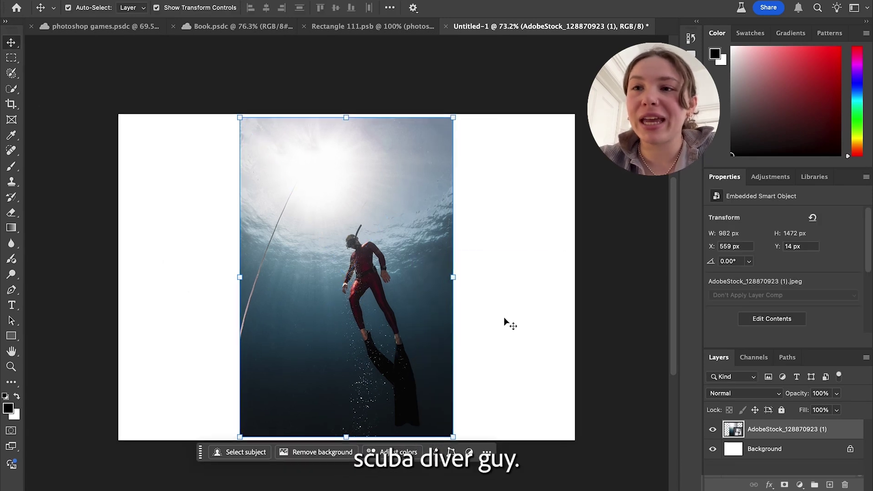
{"action": "scroll", "coordinate": [504, 318], "scroll_direction": "up", "scroll_amount": 5}
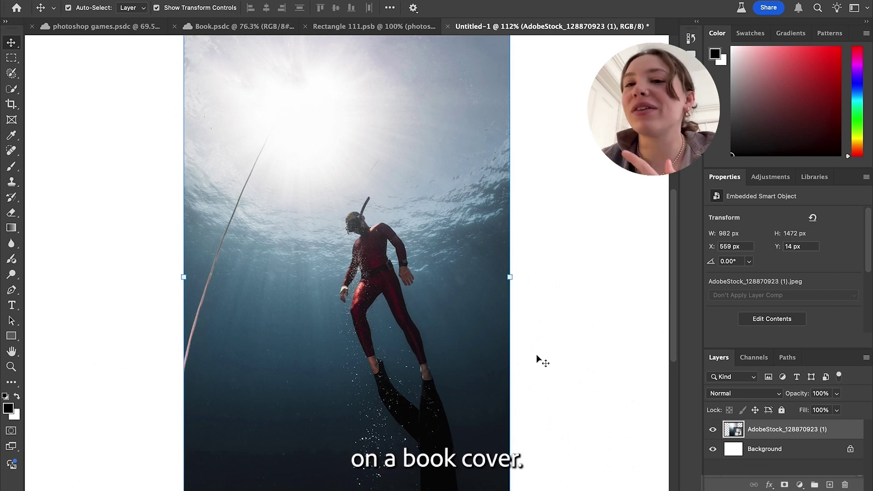
{"action": "scroll", "coordinate": [541, 362], "scroll_direction": "down", "scroll_amount": 3}
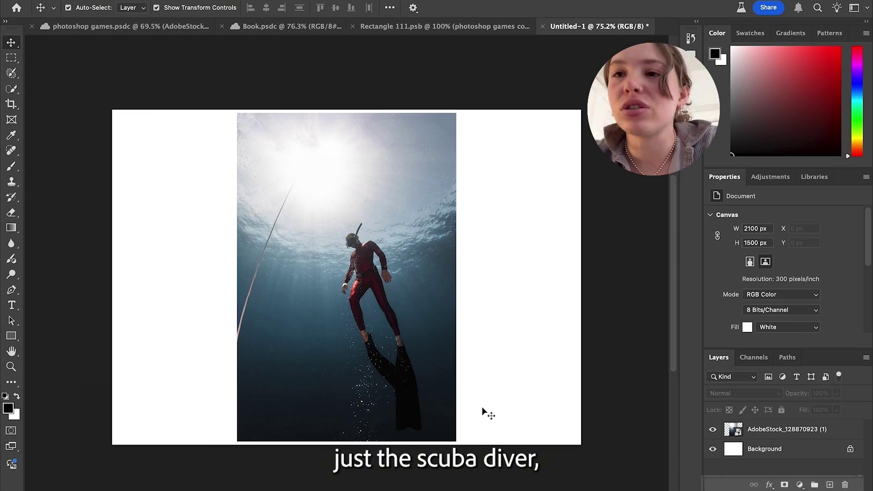
{"action": "left_click", "coordinate": [378, 279]}
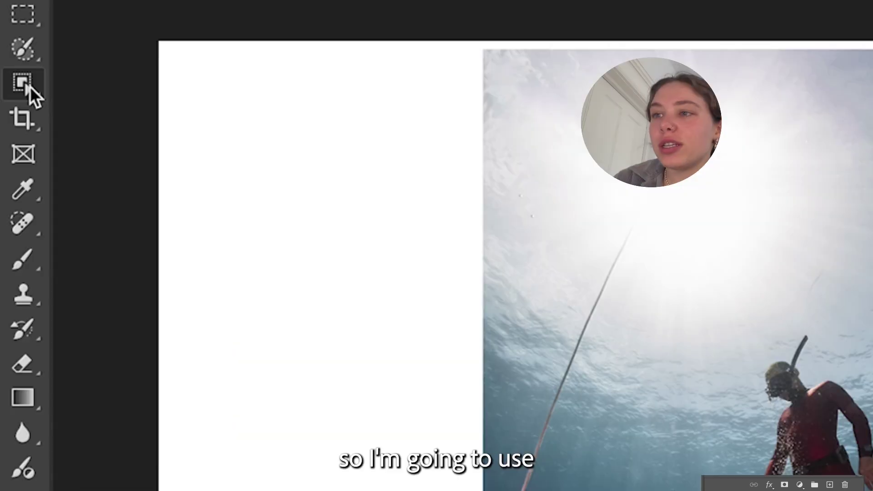
Select the diver with Object Selection's Select Subject and copy him to Layer 1.
{"action": "right_click", "coordinate": [14, 91]}
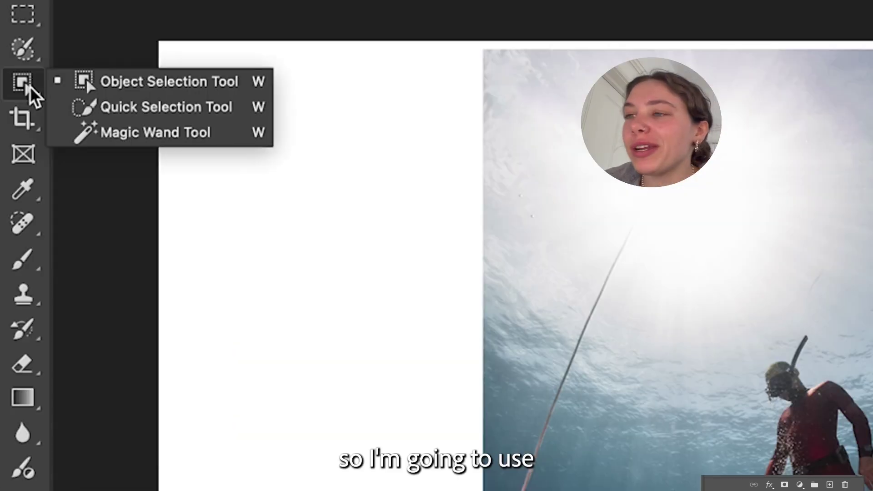
{"action": "left_click", "coordinate": [199, 83]}
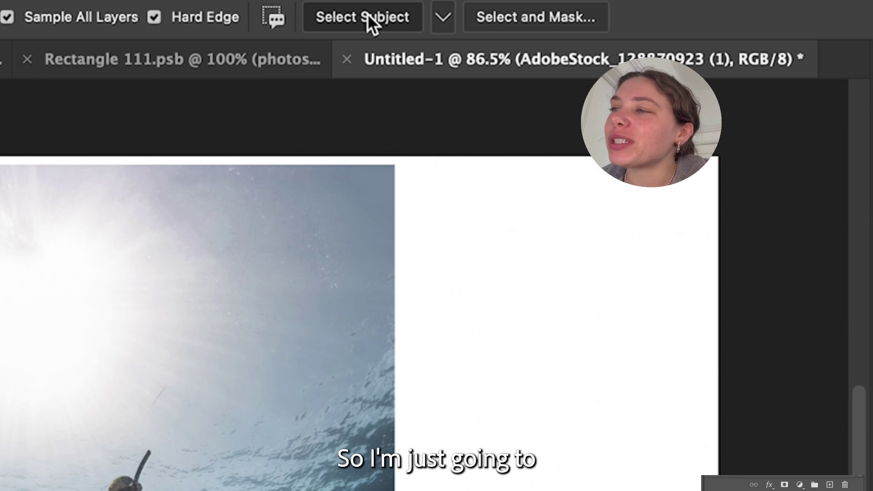
{"action": "left_click", "coordinate": [367, 13]}
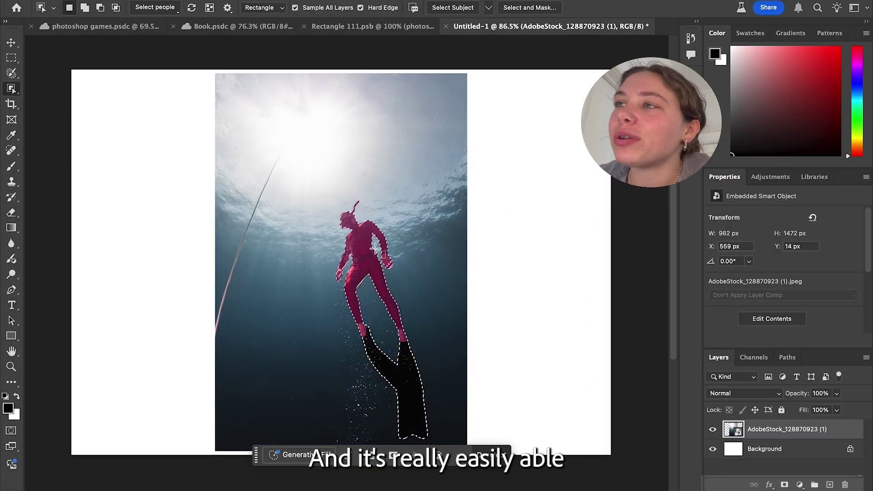
{"action": "scroll", "coordinate": [376, 248], "scroll_direction": "up", "scroll_amount": 10}
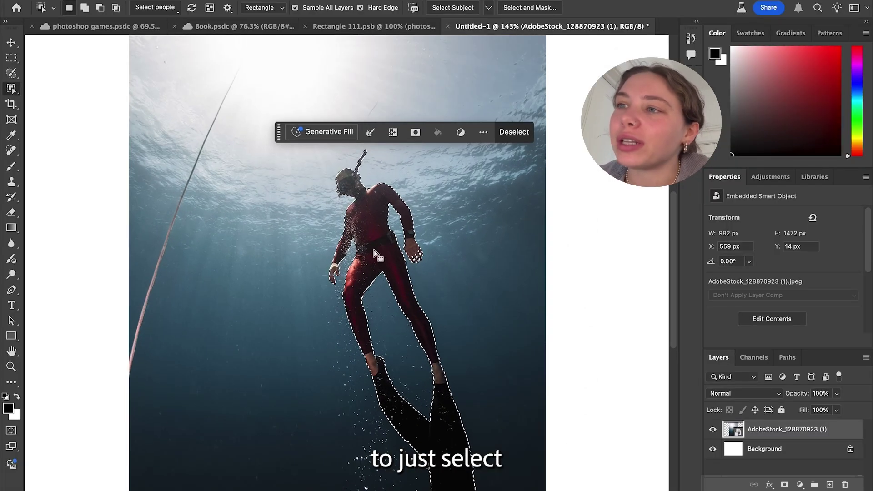
{"action": "scroll", "coordinate": [392, 213], "scroll_direction": "down", "scroll_amount": 8}
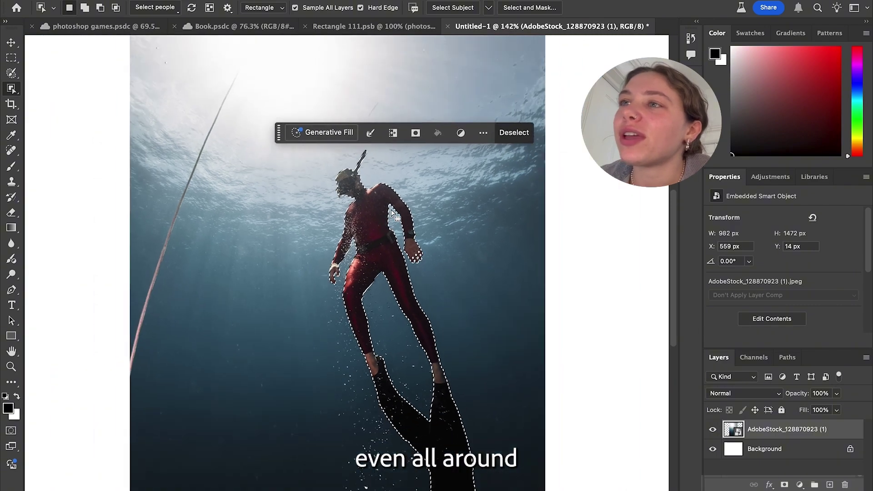
{"action": "scroll", "coordinate": [392, 213], "scroll_direction": "up", "scroll_amount": 1}
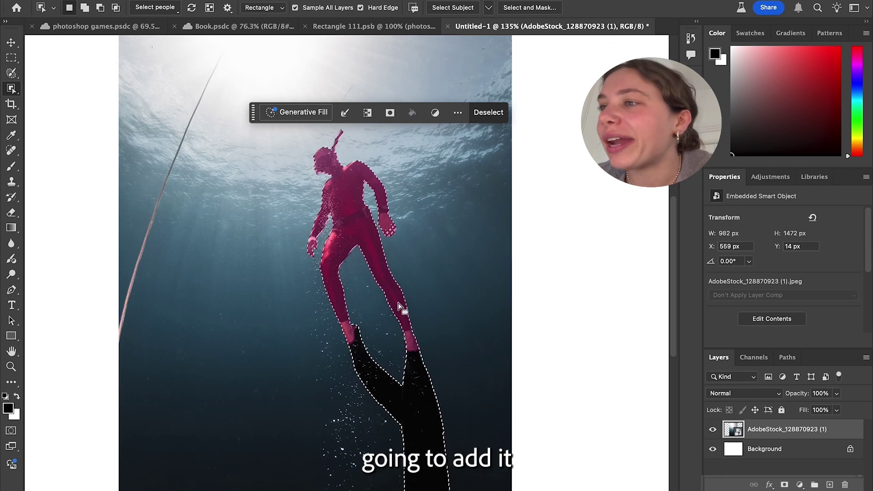
{"action": "key", "text": "super+j"}
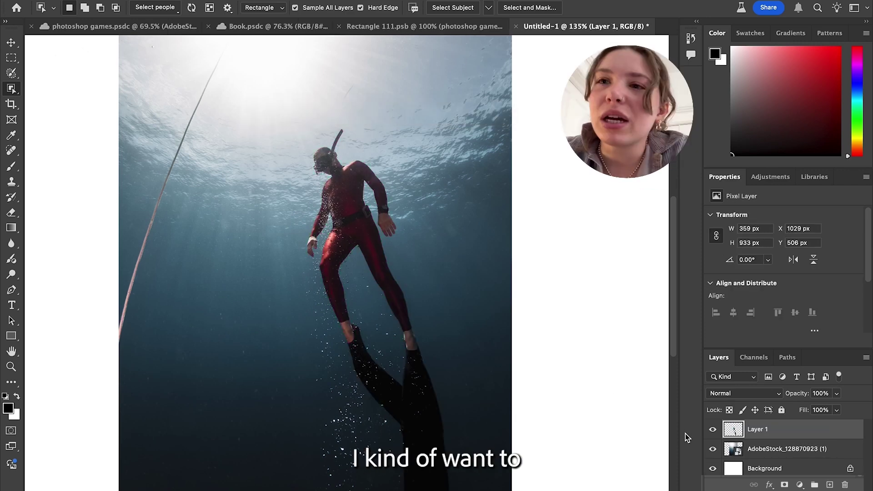
Hide the underwater photo layer and convert Layer 1 into a smart object.
{"action": "left_click", "coordinate": [713, 449]}
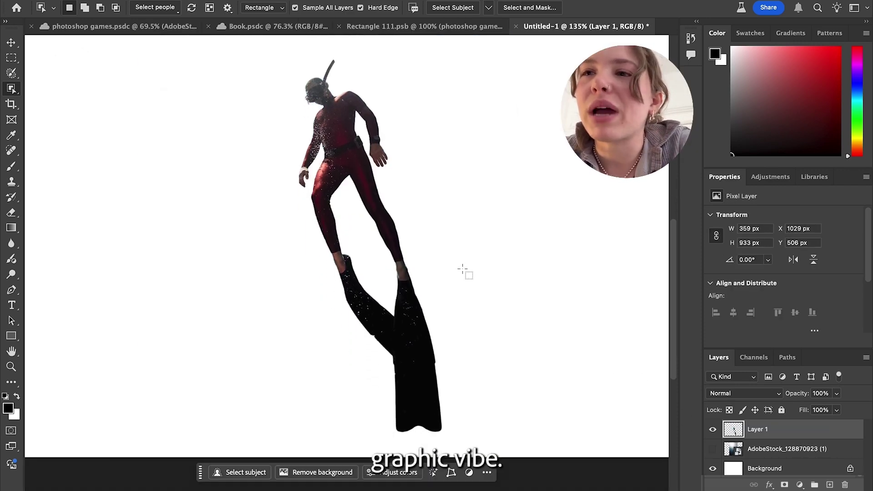
{"action": "key", "text": "v"}
{"action": "scroll", "coordinate": [347, 227], "scroll_direction": "up", "scroll_amount": 10}
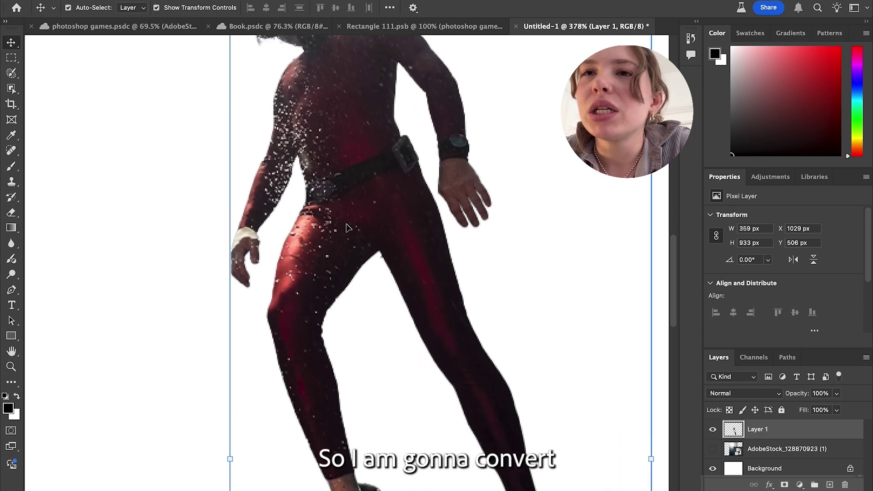
{"action": "scroll", "coordinate": [346, 228], "scroll_direction": "down", "scroll_amount": 10}
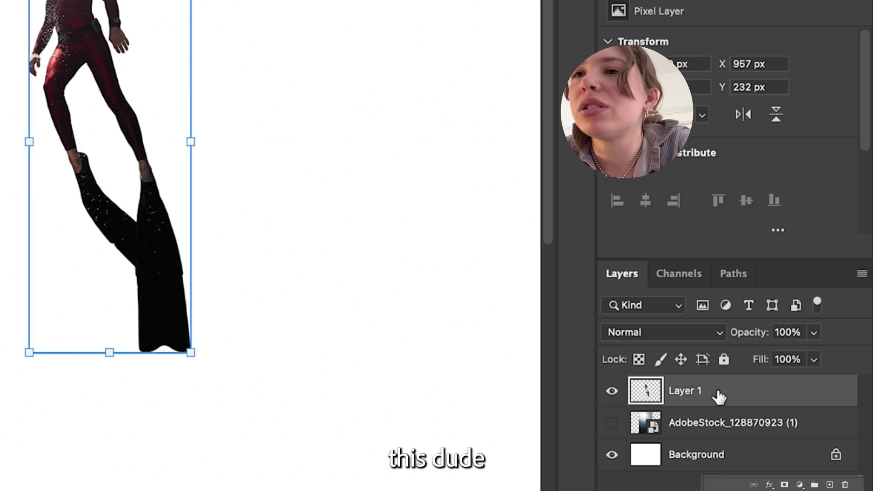
{"action": "right_click", "coordinate": [745, 431]}
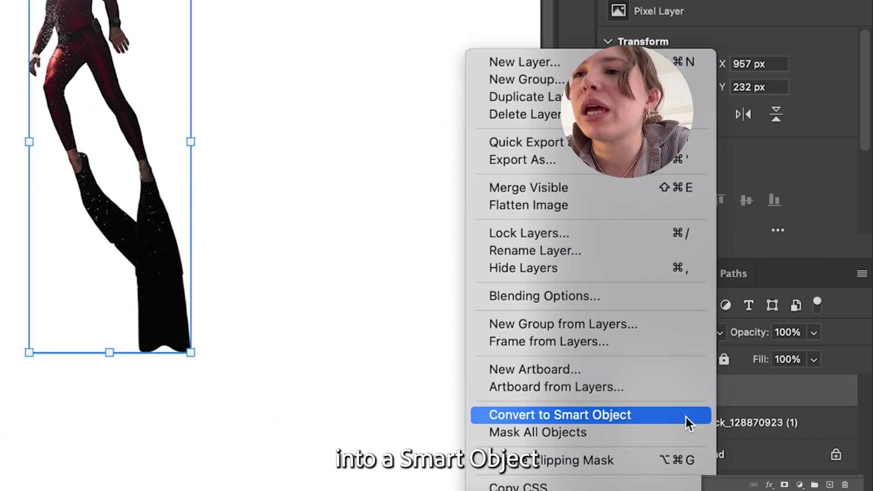
{"action": "left_click", "coordinate": [660, 415]}
Apply the Sketch > Torn Edges filter with Image Balance 35 as a smart filter.
{"action": "left_click", "coordinate": [301, 14]}
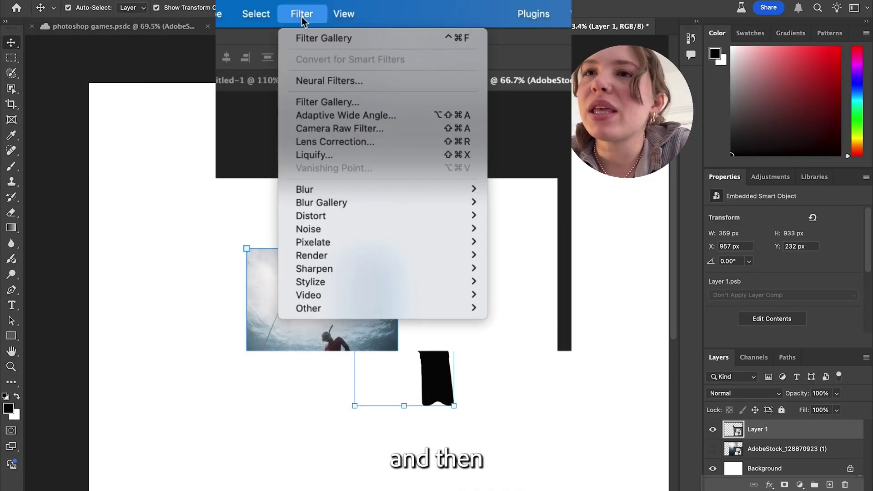
{"action": "left_click", "coordinate": [340, 102]}
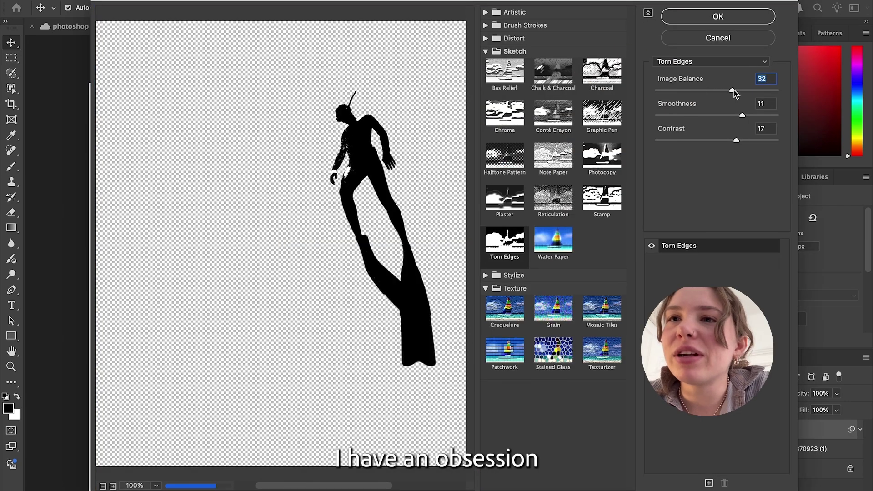
{"action": "mouse_move", "coordinate": [714, 92]}
{"action": "left_mouse_down"}
{"action": "mouse_move", "coordinate": [706, 93]}
{"action": "mouse_move", "coordinate": [720, 92]}
{"action": "left_mouse_up"}
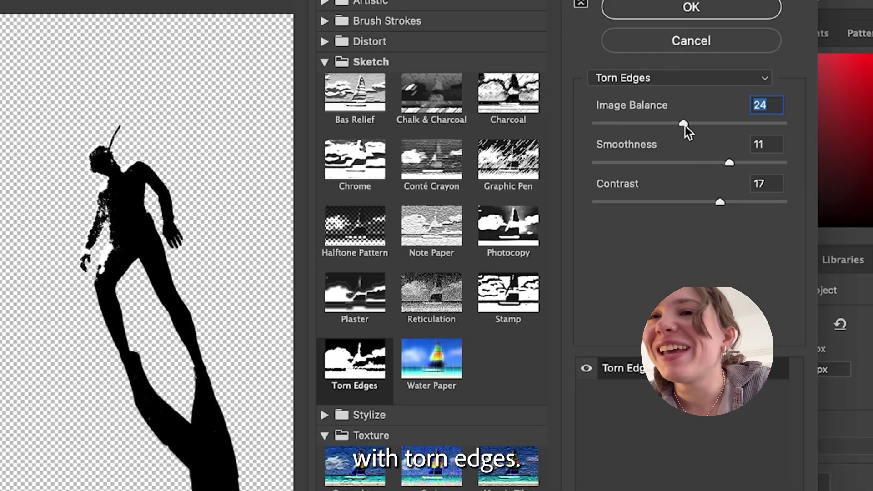
{"action": "left_click_drag", "start_coordinate": [696, 126], "coordinate": [717, 136]}
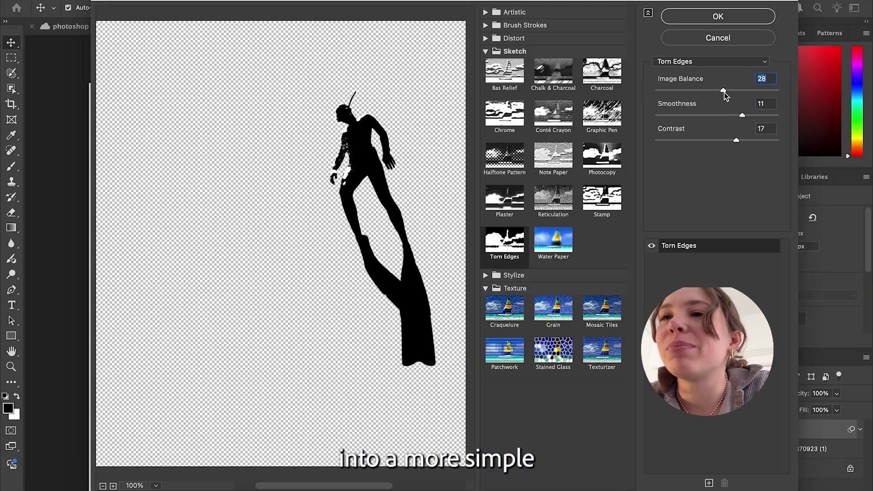
{"action": "left_click_drag", "start_coordinate": [737, 93], "coordinate": [685, 94]}
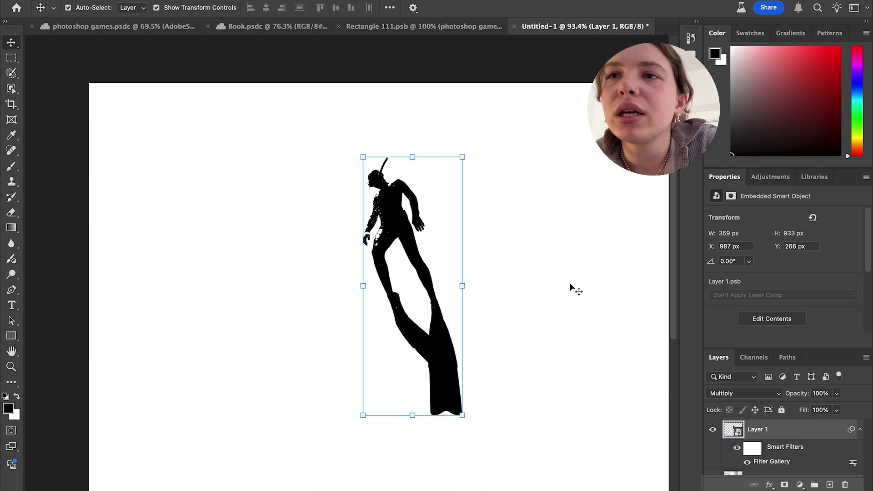
Add a dark navy-grey Solid Color fill and commit the diver silhouette.
{"action": "scroll", "coordinate": [569, 285], "scroll_direction": "down", "scroll_amount": 5}
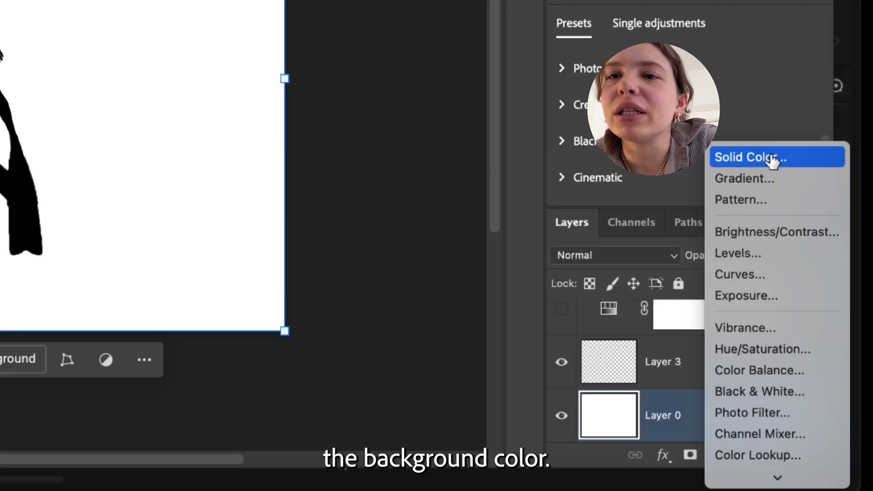
{"action": "left_click", "coordinate": [772, 159]}
{"action": "left_click_drag", "start_coordinate": [407, 402], "coordinate": [411, 287]}
{"action": "left_click_drag", "start_coordinate": [302, 375], "coordinate": [236, 388]}
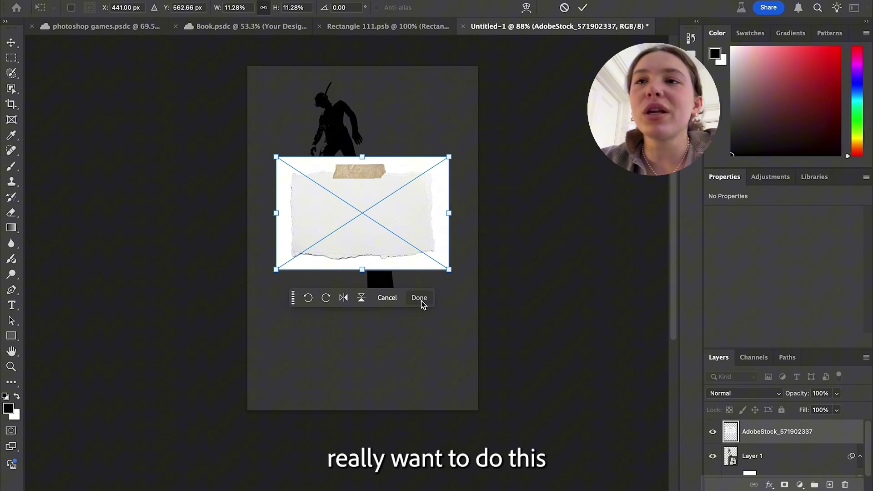
{"action": "left_click", "coordinate": [419, 298]}
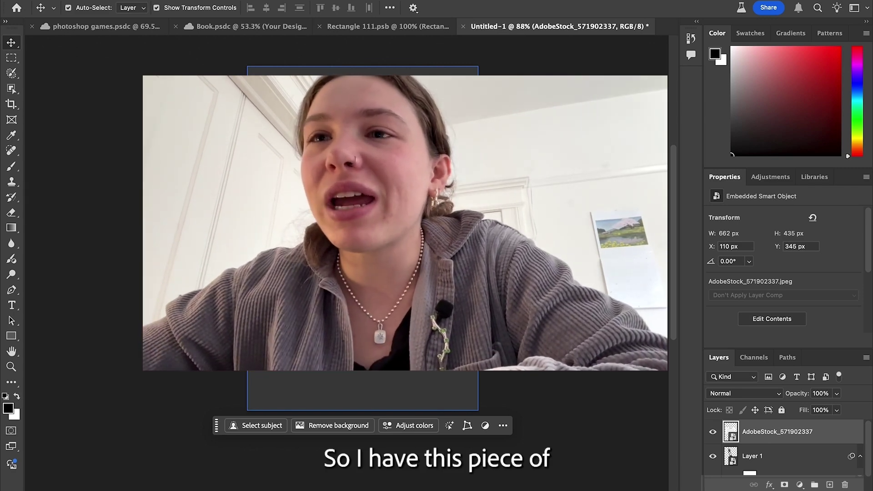
Mask out the paper's white surroundings with Remove Background and move it to X 140, Y 293 px.
{"action": "scroll", "coordinate": [392, 182], "scroll_direction": "up", "scroll_amount": 4}
{"action": "scroll", "coordinate": [390, 181], "scroll_direction": "up", "scroll_amount": 2}
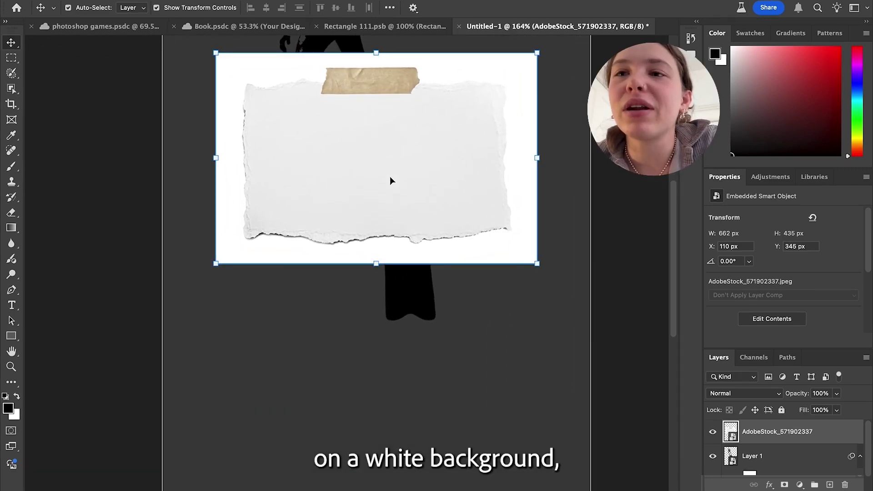
{"action": "scroll", "coordinate": [390, 181], "scroll_direction": "up", "scroll_amount": 3}
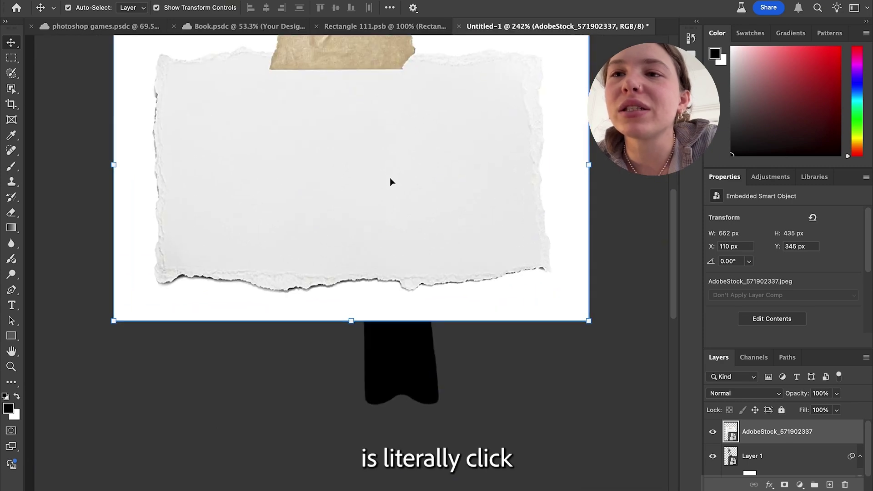
{"action": "scroll", "coordinate": [390, 179], "scroll_direction": "down", "scroll_amount": 2}
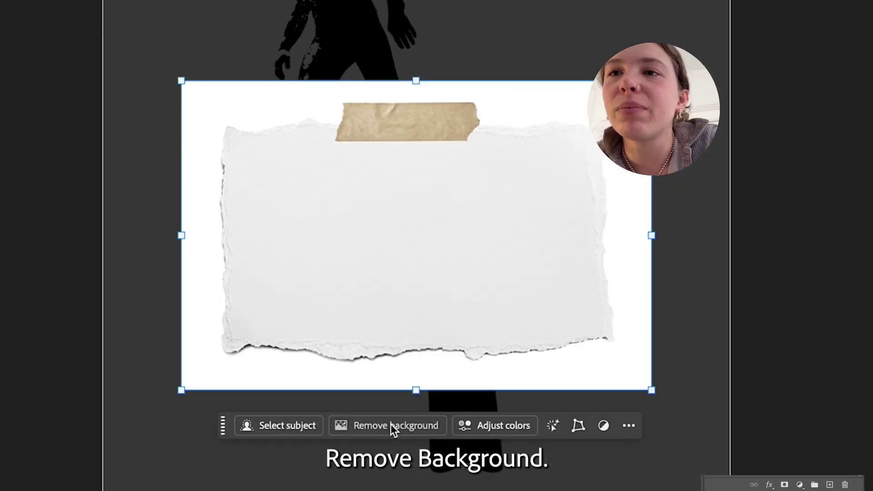
{"action": "left_click", "coordinate": [391, 425]}
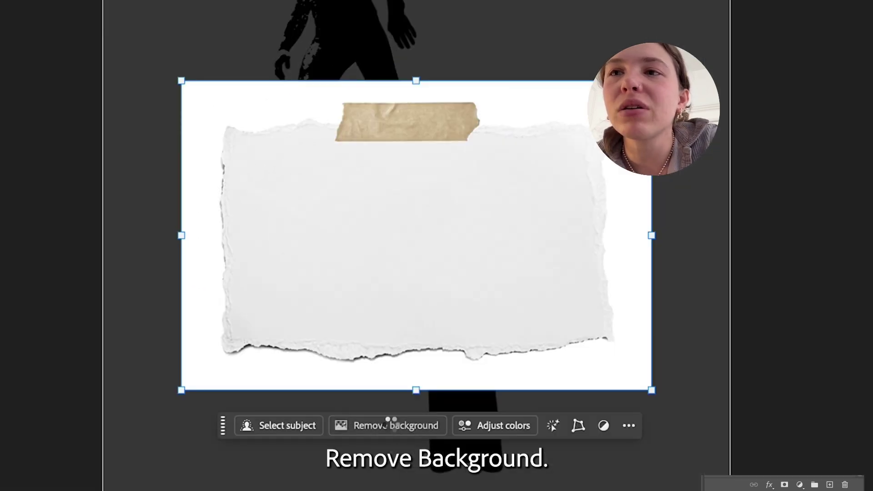
{"action": "left_click_drag", "start_coordinate": [505, 289], "coordinate": [529, 253]}
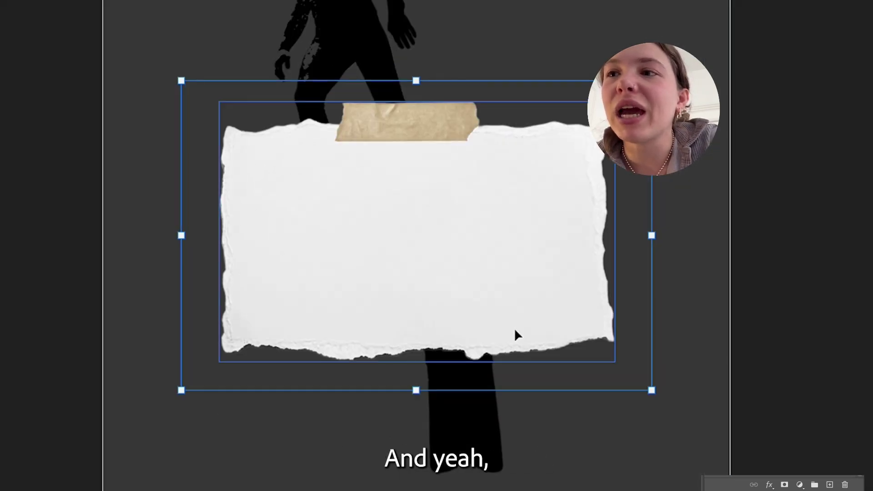
{"action": "scroll", "coordinate": [422, 250], "scroll_direction": "down", "scroll_amount": 5}
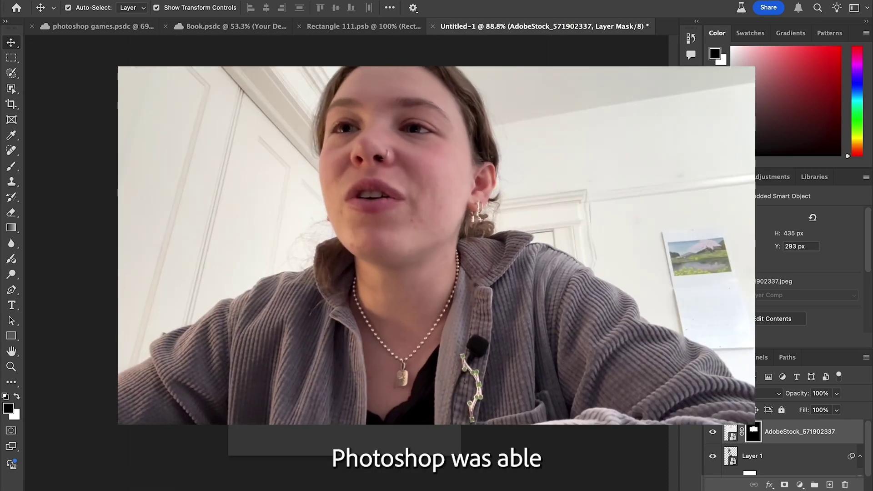
{"action": "scroll", "coordinate": [421, 250], "scroll_direction": "up", "scroll_amount": 1}
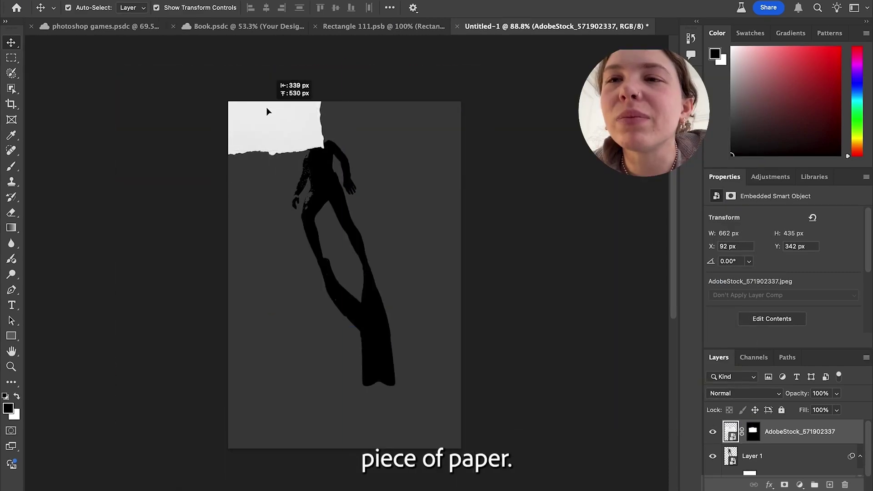
Move the torn paper to the top-left, rotate it -41.85°, and enlarge it.
{"action": "left_click_drag", "start_coordinate": [266, 107], "coordinate": [315, 127]}
{"action": "left_click_drag", "start_coordinate": [354, 47], "coordinate": [283, 40]}
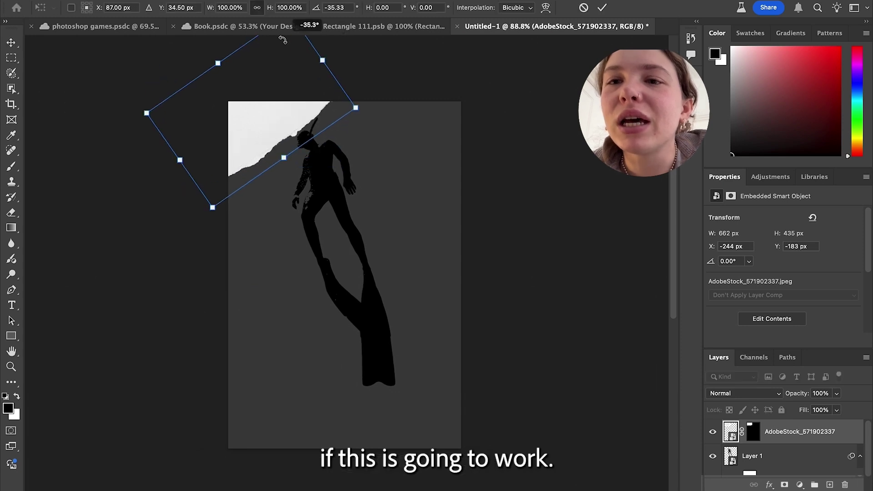
{"action": "left_click_drag", "start_coordinate": [289, 153], "coordinate": [335, 201]}
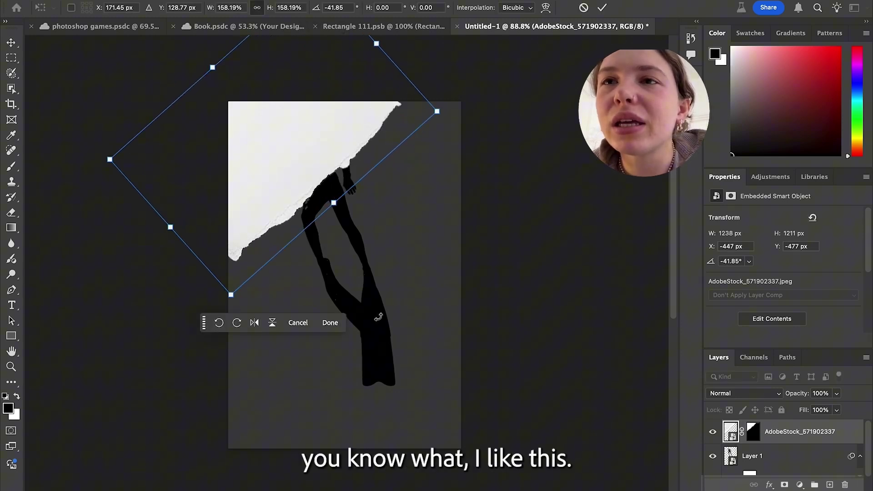
{"action": "left_click", "coordinate": [330, 323]}
Move Layer 1 above the torn paper and clip the diver to it.
{"action": "left_click_drag", "start_coordinate": [752, 456], "coordinate": [777, 432]}
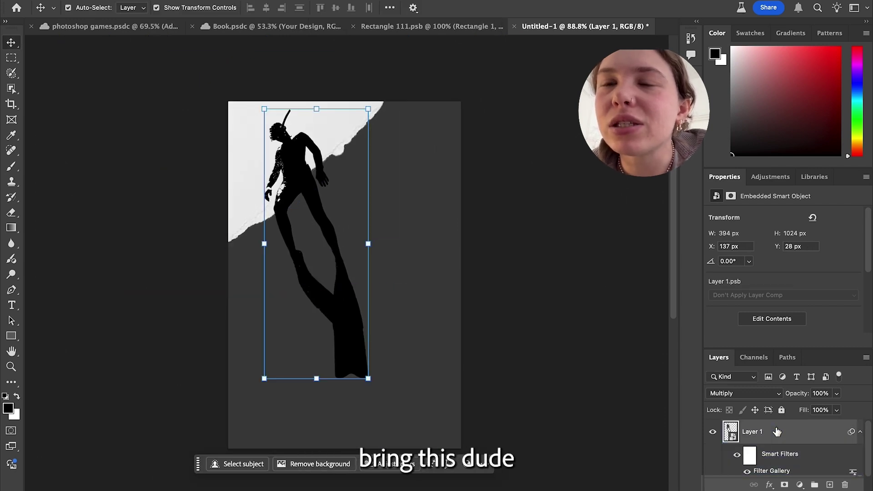
{"action": "right_click", "coordinate": [777, 431]}
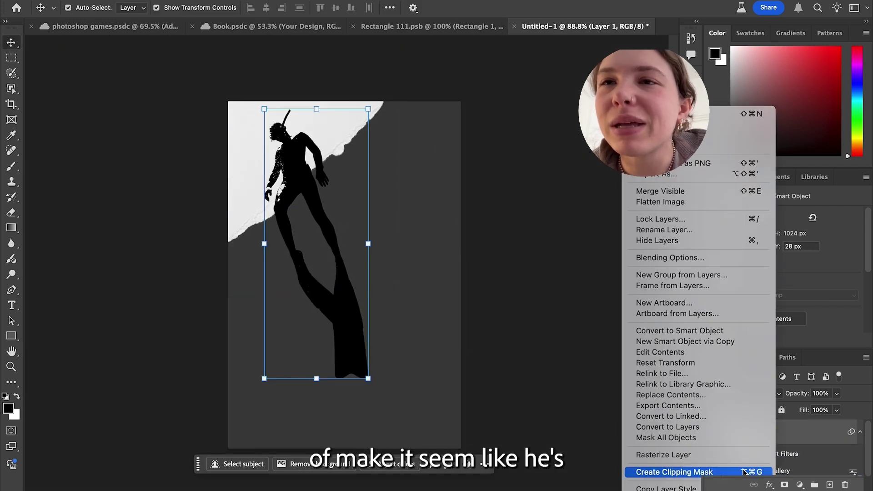
{"action": "left_click", "coordinate": [745, 472]}
{"action": "left_click", "coordinate": [502, 216]}
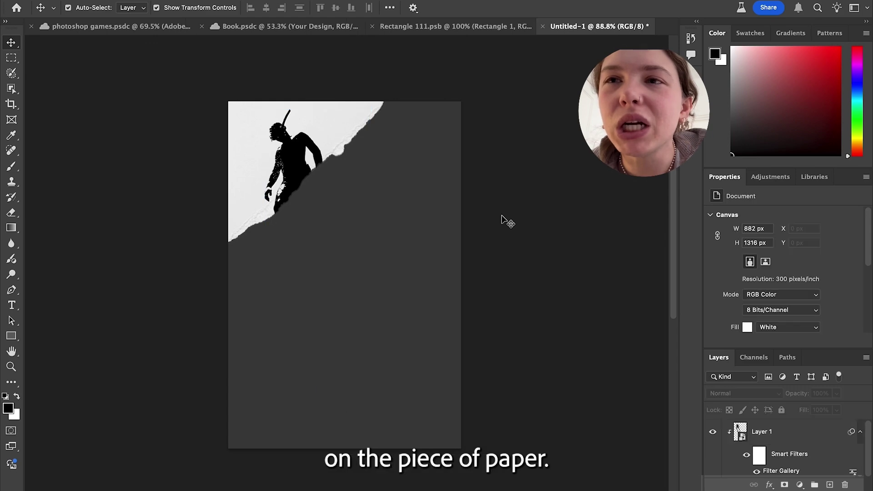
Rotate the duplicated paper and diver about 180°, scale to 126%, and set it bottom-right.
{"action": "left_click_drag", "start_coordinate": [577, 122], "coordinate": [278, 370]}
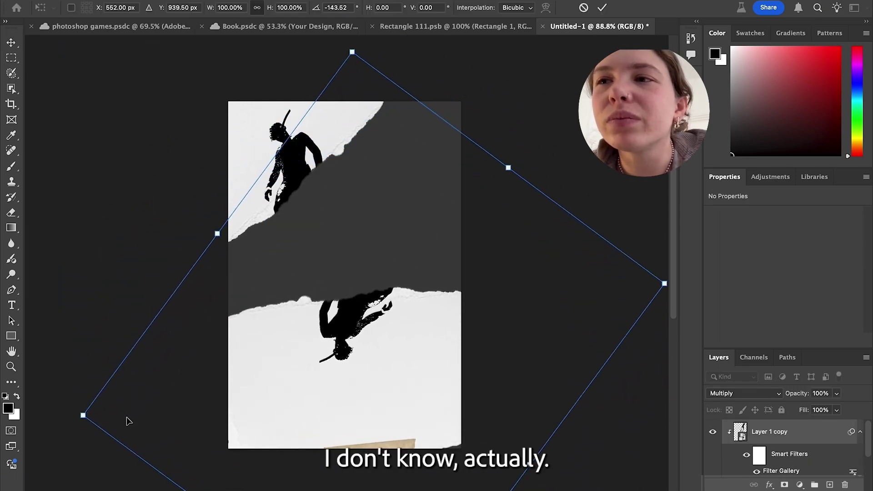
{"action": "left_click_drag", "start_coordinate": [128, 421], "coordinate": [252, 490]}
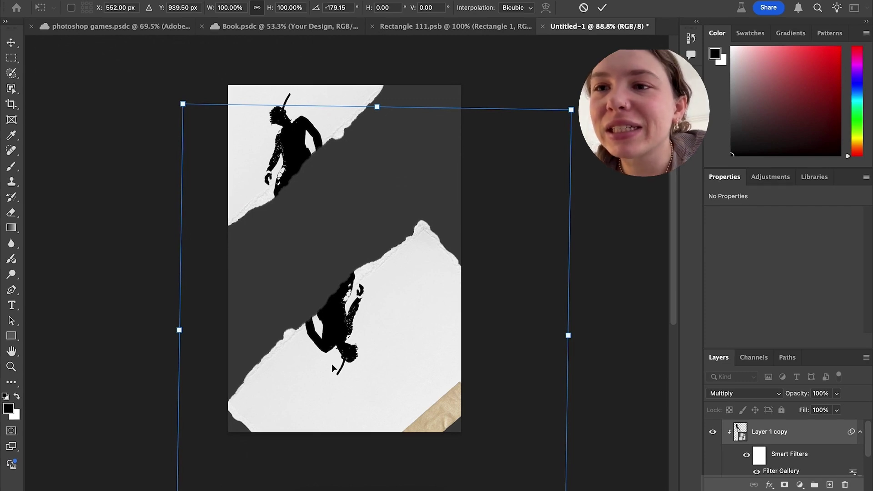
{"action": "left_click_drag", "start_coordinate": [364, 350], "coordinate": [398, 407]}
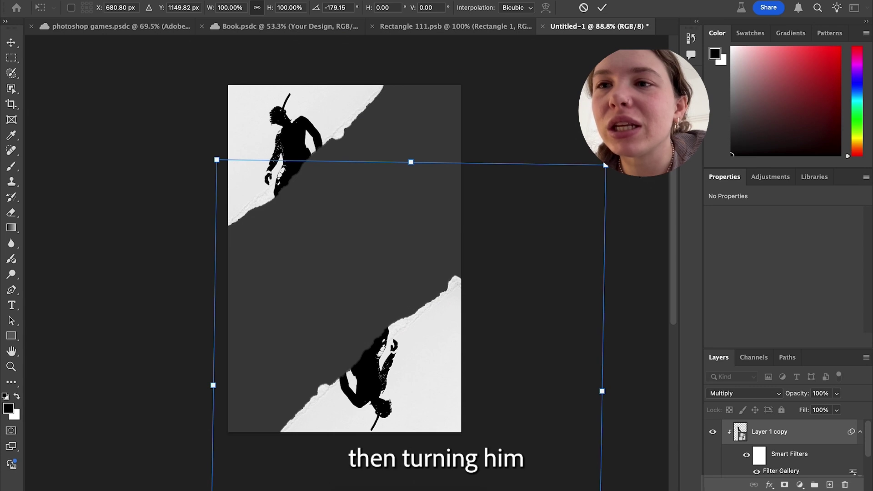
{"action": "left_click_drag", "start_coordinate": [605, 391], "coordinate": [682, 387]}
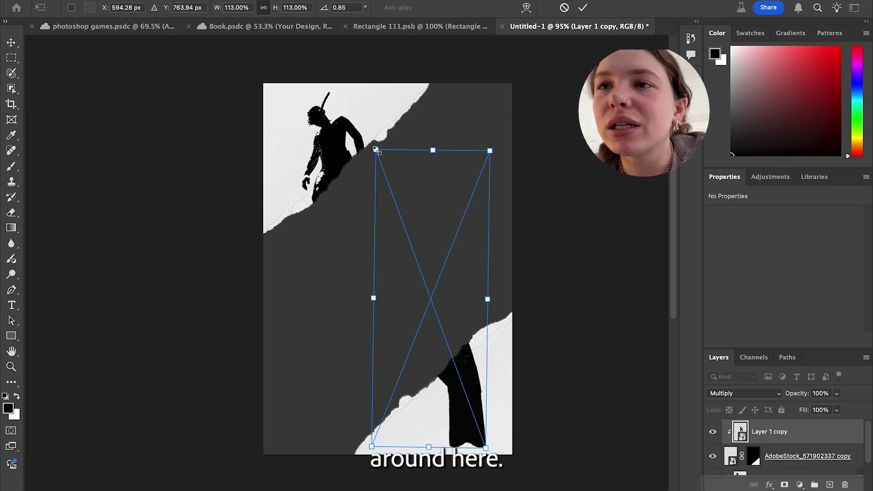
{"action": "left_click_drag", "start_coordinate": [374, 149], "coordinate": [429, 264]}
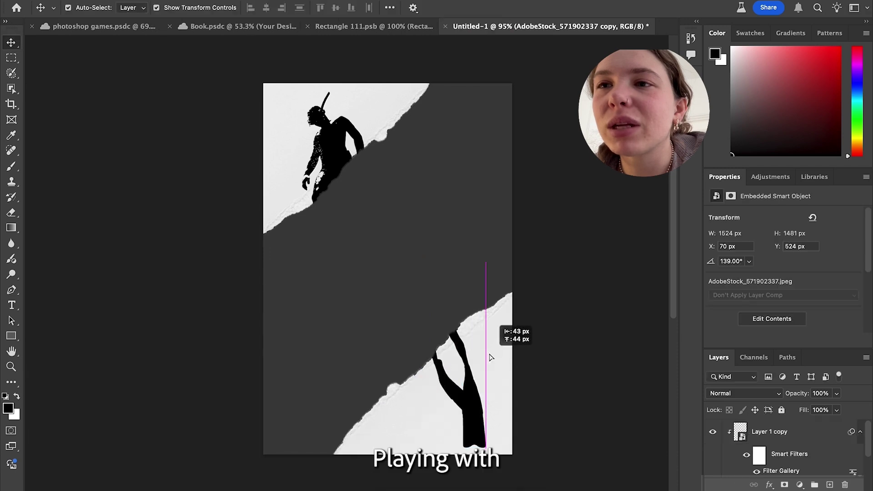
{"action": "mouse_move", "coordinate": [489, 359]}
{"action": "left_mouse_down"}
{"action": "mouse_move", "coordinate": [452, 299]}
{"action": "mouse_move", "coordinate": [427, 285]}
{"action": "mouse_move", "coordinate": [478, 353]}
{"action": "left_mouse_up"}
Alt-drag a copy of the torn paper, then enlarge, shift and tilt it beneath the top piece.
{"action": "left_click", "coordinate": [468, 409]}
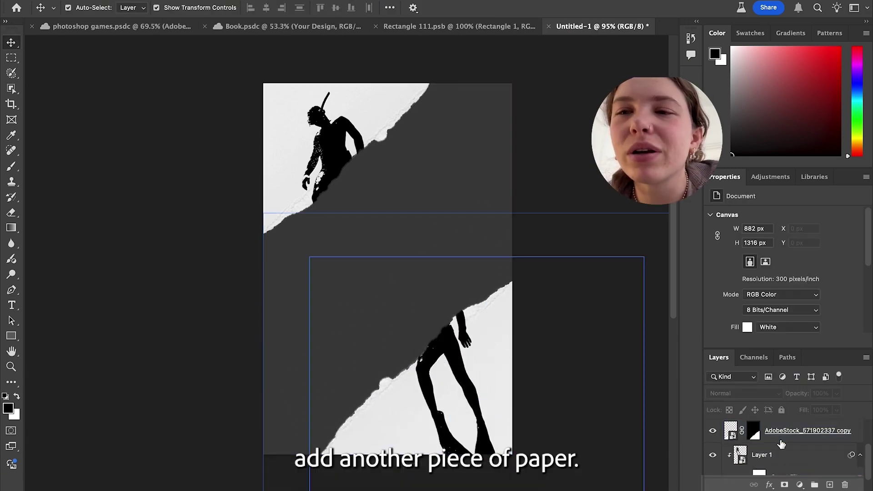
{"action": "left_click", "coordinate": [793, 462]}
{"action": "left_click_drag", "start_coordinate": [591, 100], "coordinate": [573, 88]}
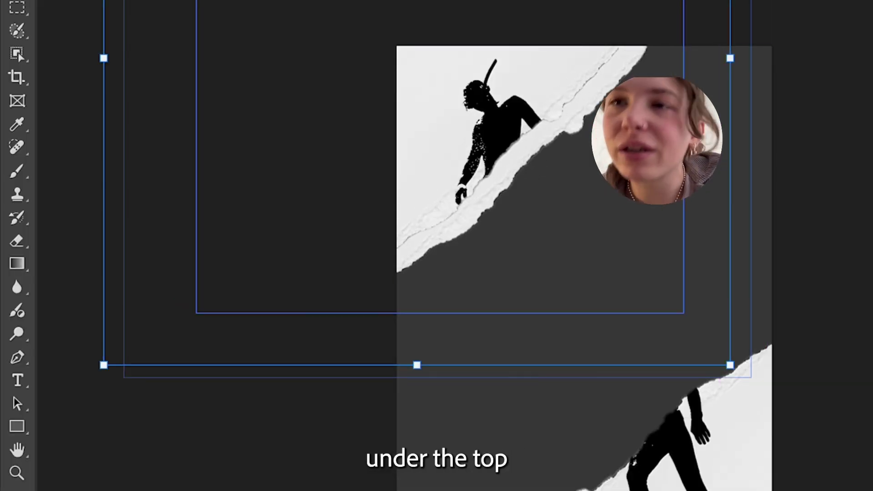
{"action": "left_click", "coordinate": [582, 114]}
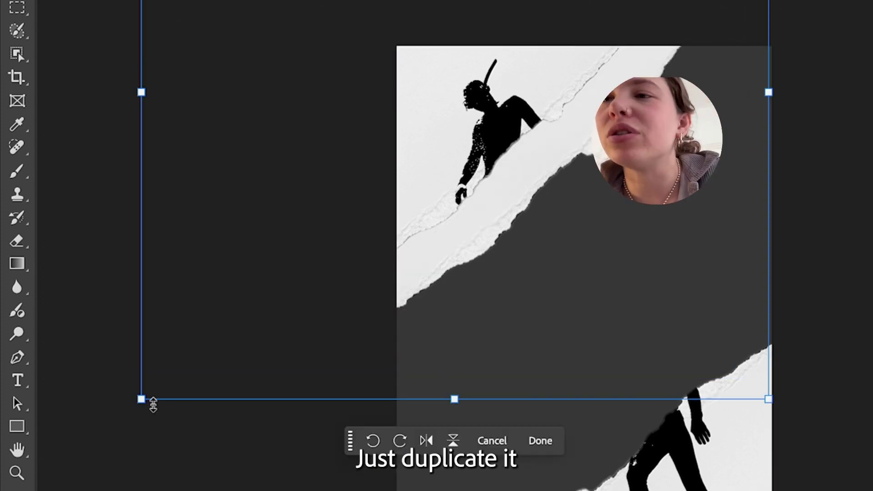
{"action": "left_click_drag", "start_coordinate": [152, 404], "coordinate": [118, 448]}
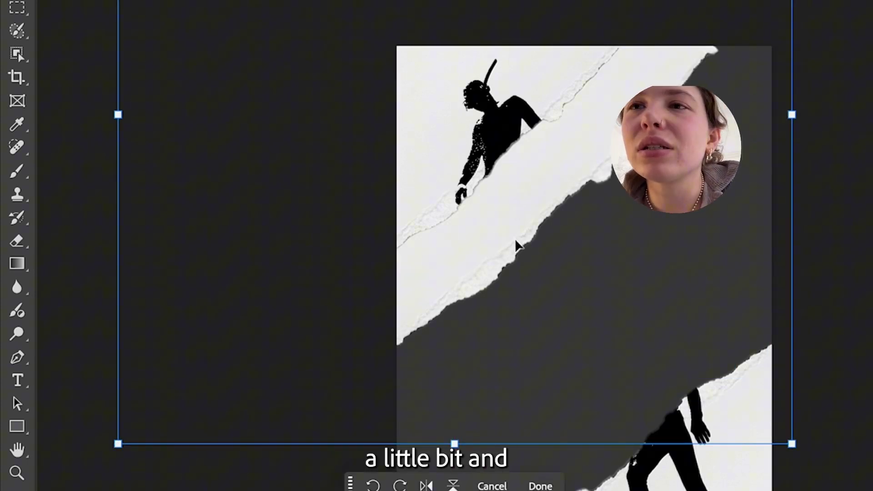
{"action": "left_click_drag", "start_coordinate": [517, 247], "coordinate": [438, 275]}
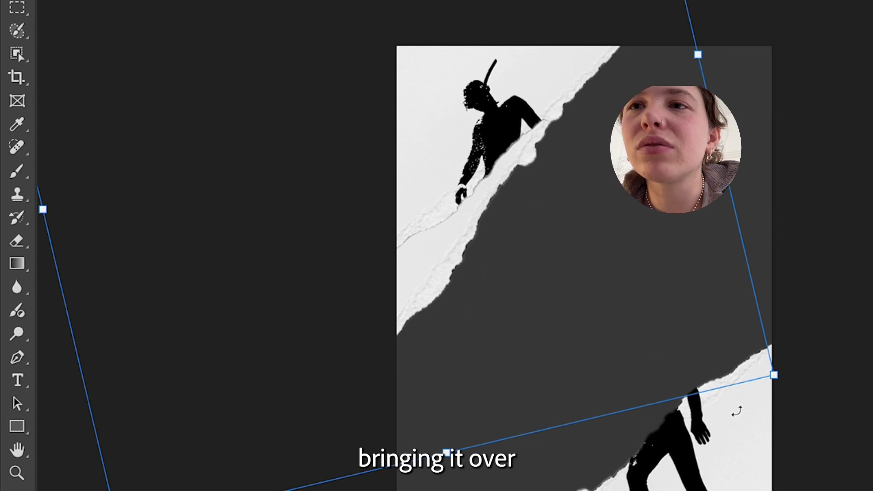
{"action": "left_click_drag", "start_coordinate": [798, 379], "coordinate": [790, 292]}
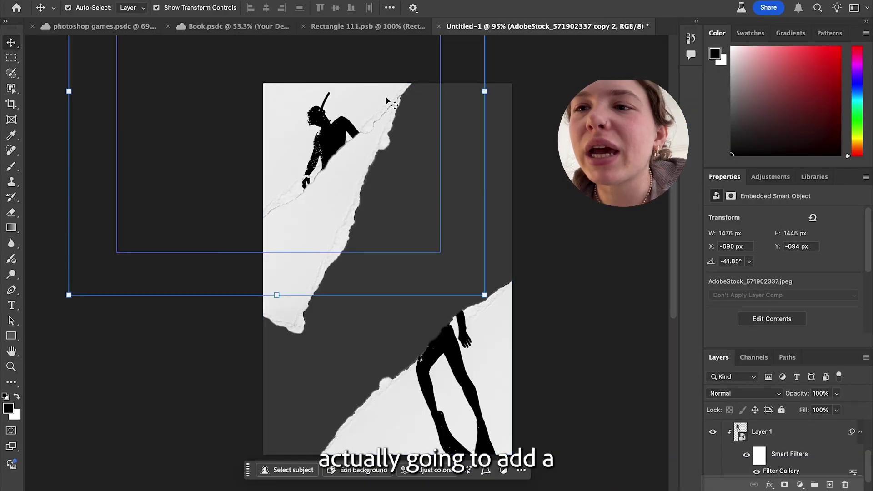
{"action": "scroll", "coordinate": [738, 429], "scroll_direction": "down", "scroll_amount": 1}
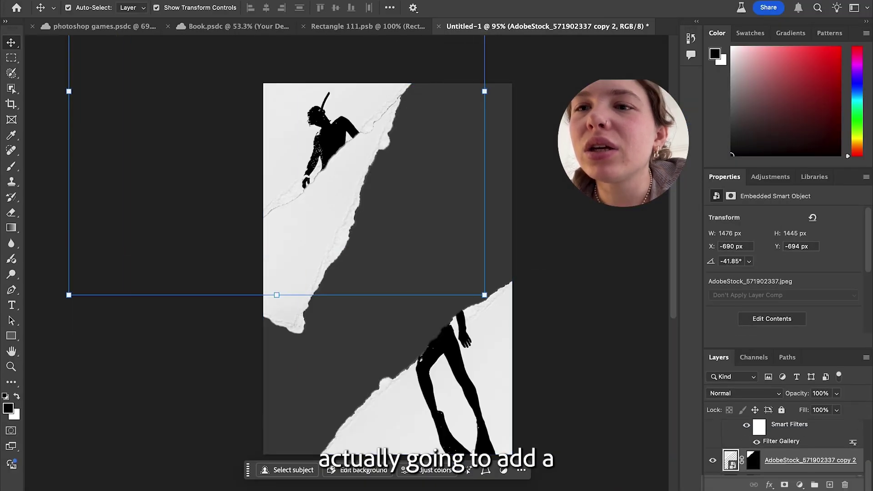
{"action": "left_click", "coordinate": [770, 485]}
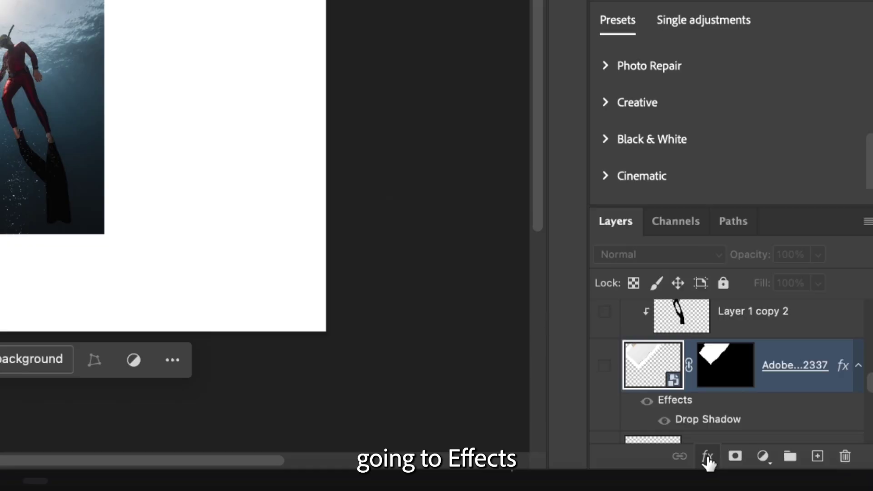
Give the new paper a Drop Shadow at 45% opacity, 14 px distance, 54 px size.
{"action": "left_click", "coordinate": [707, 457]}
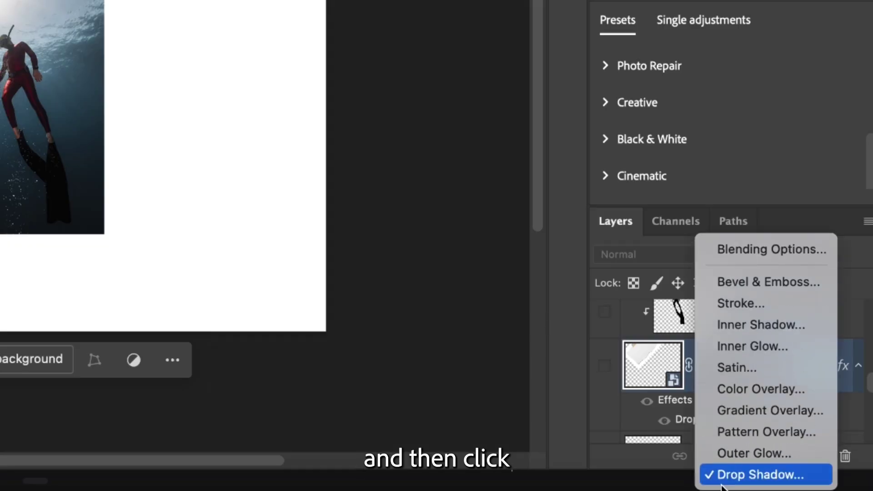
{"action": "left_click", "coordinate": [733, 474]}
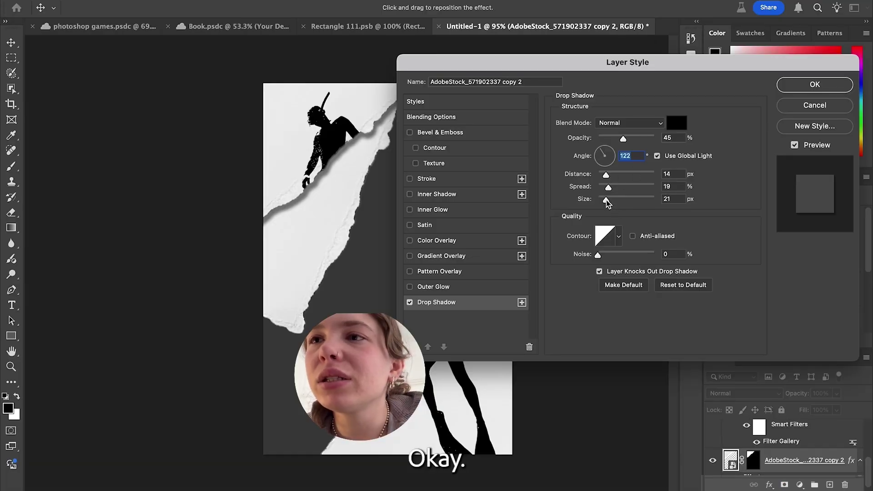
{"action": "left_click_drag", "start_coordinate": [607, 200], "coordinate": [614, 200]}
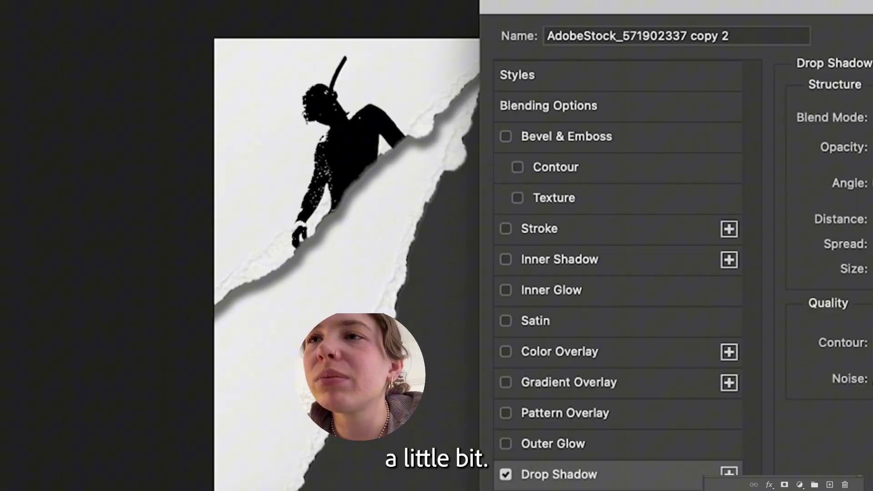
{"action": "left_click_drag", "start_coordinate": [867, 268], "coordinate": [868, 269]}
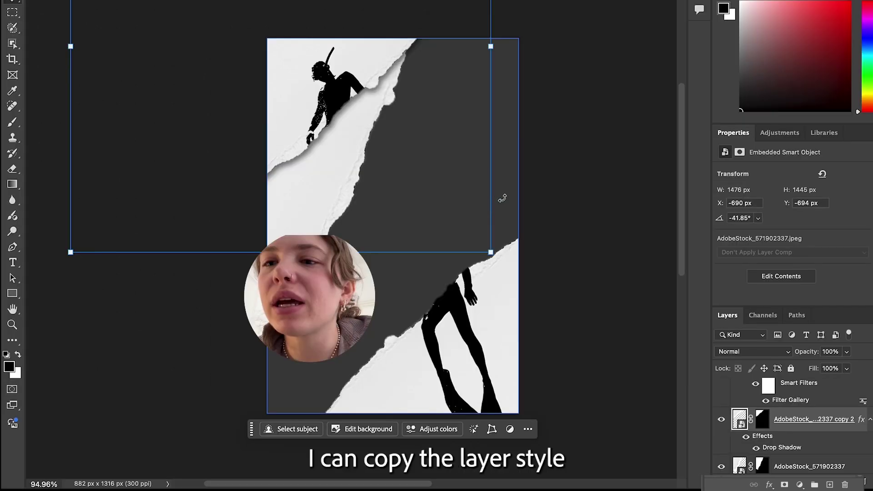
Copy the drop shadow style and paste it onto the AdobeStock_571902337 paper layer.
{"action": "right_click", "coordinate": [783, 447]}
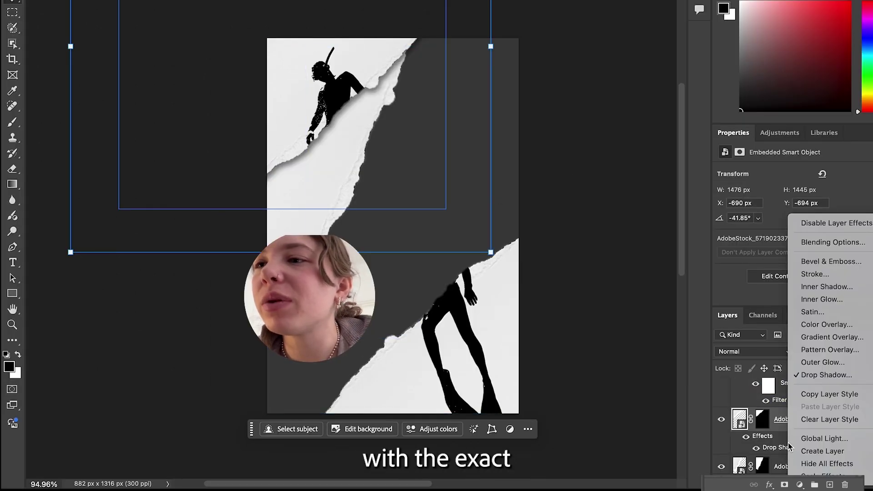
{"action": "left_click", "coordinate": [787, 322]}
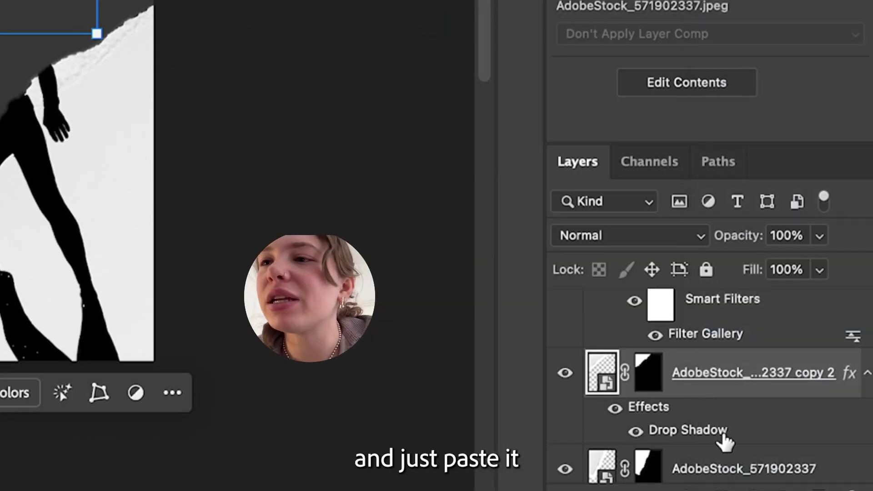
{"action": "left_click", "coordinate": [748, 468]}
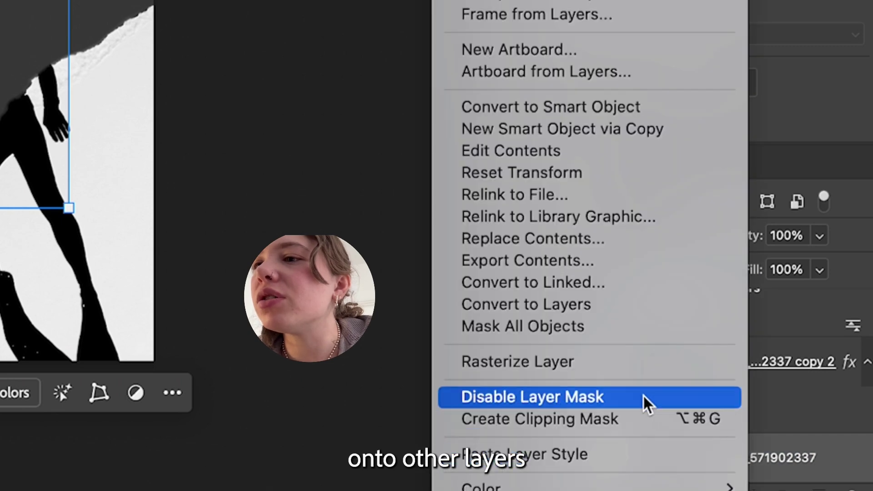
{"action": "left_click", "coordinate": [629, 454]}
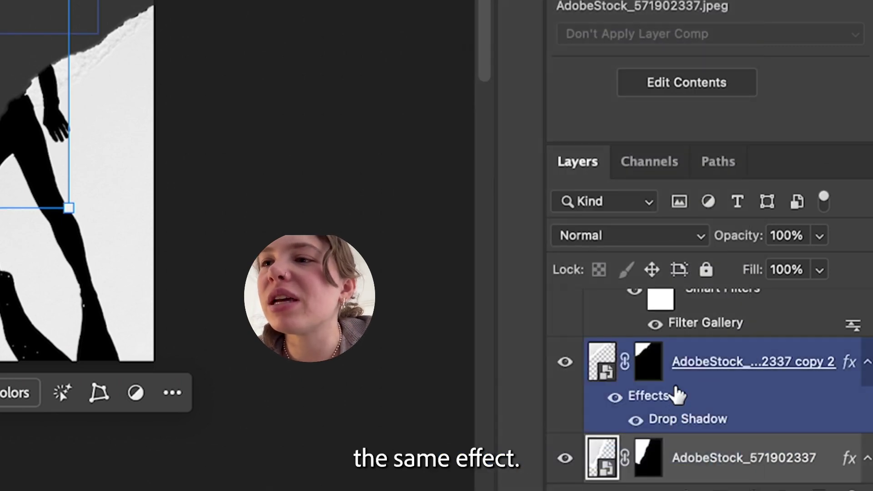
{"action": "scroll", "coordinate": [678, 395], "scroll_direction": "down", "scroll_amount": 5}
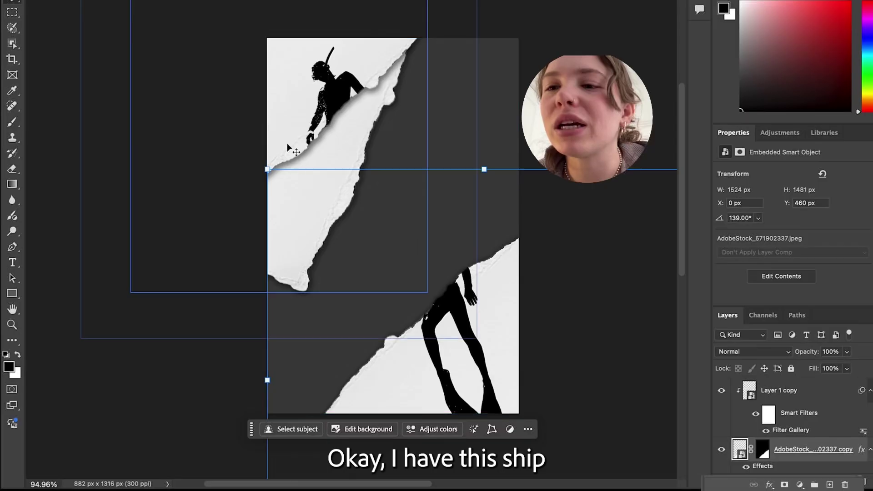
{"action": "left_click", "coordinate": [315, 194]}
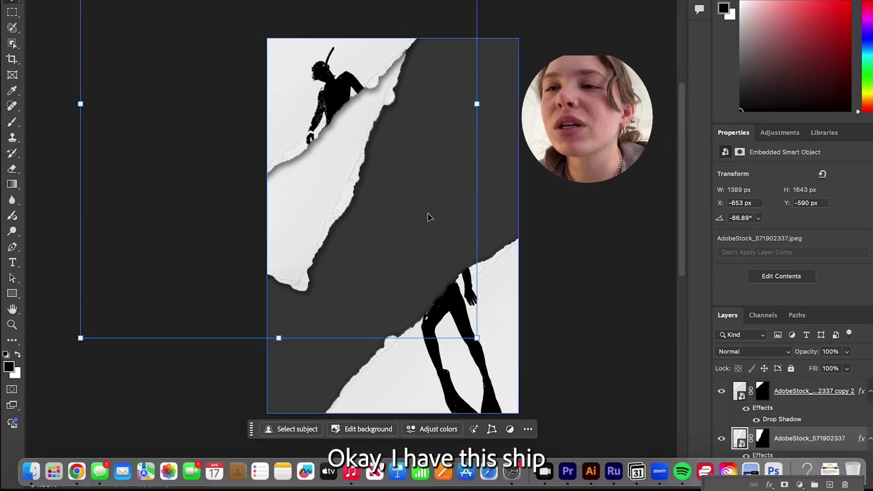
Place the AdobeStock_162366195 ship engraving and shrink it into the gap between the torn papers.
{"action": "left_click_drag", "start_coordinate": [429, 216], "coordinate": [427, 214]}
{"action": "left_click_drag", "start_coordinate": [436, 244], "coordinate": [385, 204]}
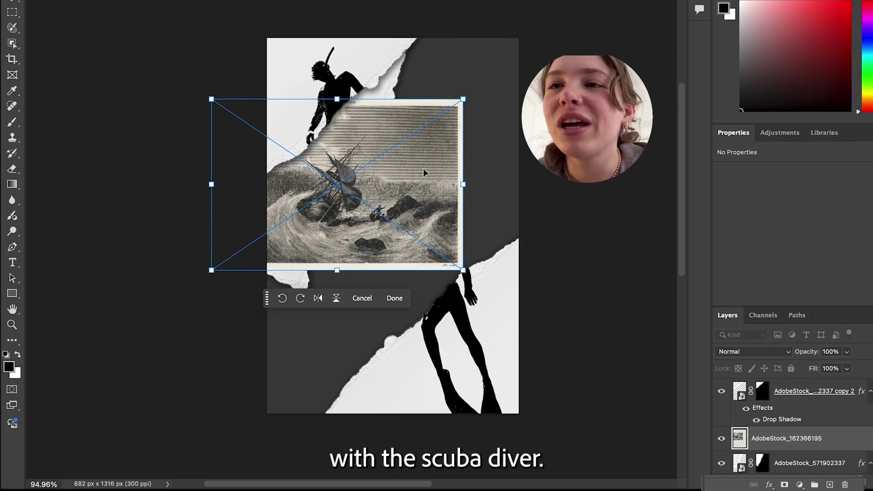
{"action": "left_click_drag", "start_coordinate": [468, 101], "coordinate": [382, 153]}
{"action": "left_click_drag", "start_coordinate": [330, 212], "coordinate": [434, 209]}
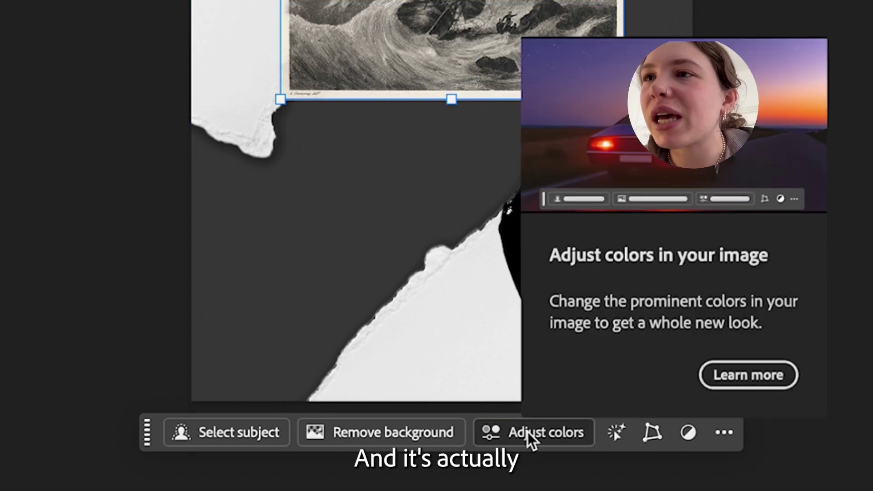
Tint the ship engraving sepia with a Hue/Saturation layer: Hue +9, Saturation +52, Lightness -3.
{"action": "left_click", "coordinate": [527, 432]}
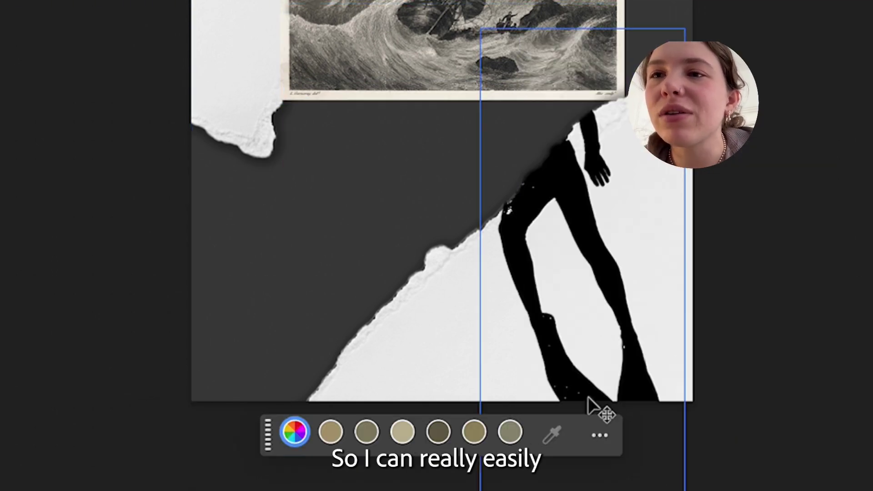
{"action": "left_click", "coordinate": [509, 433]}
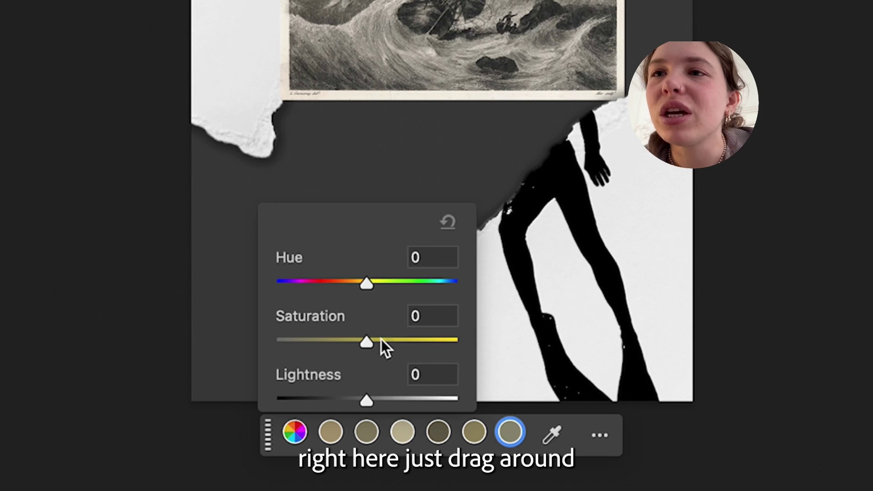
{"action": "left_click_drag", "start_coordinate": [364, 339], "coordinate": [309, 342]}
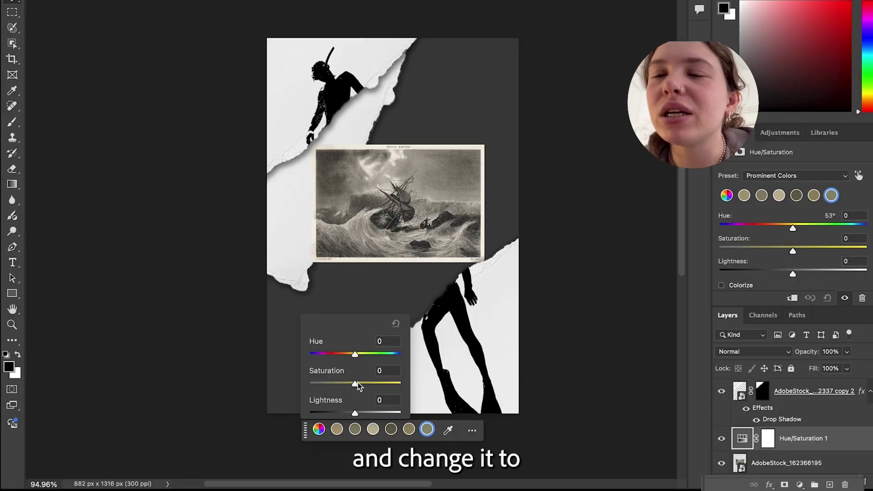
{"action": "left_click_drag", "start_coordinate": [345, 386], "coordinate": [379, 385]}
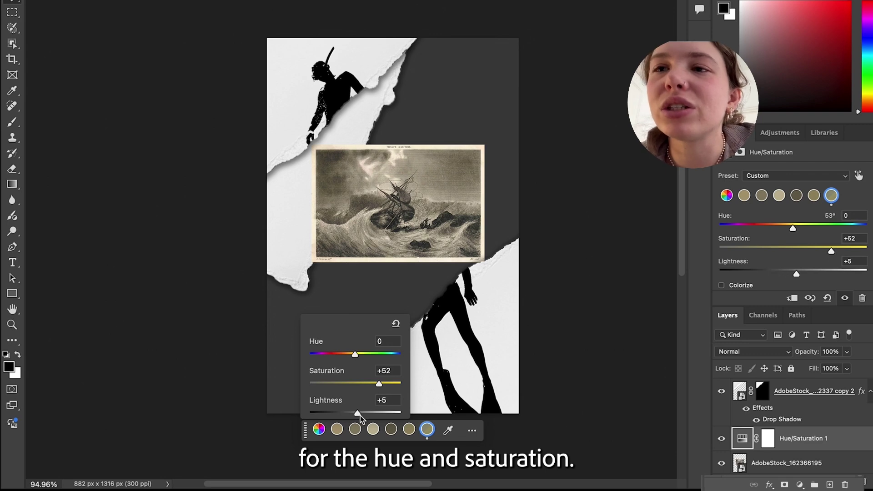
{"action": "left_click_drag", "start_coordinate": [373, 415], "coordinate": [354, 414]}
{"action": "left_click_drag", "start_coordinate": [354, 354], "coordinate": [360, 358]}
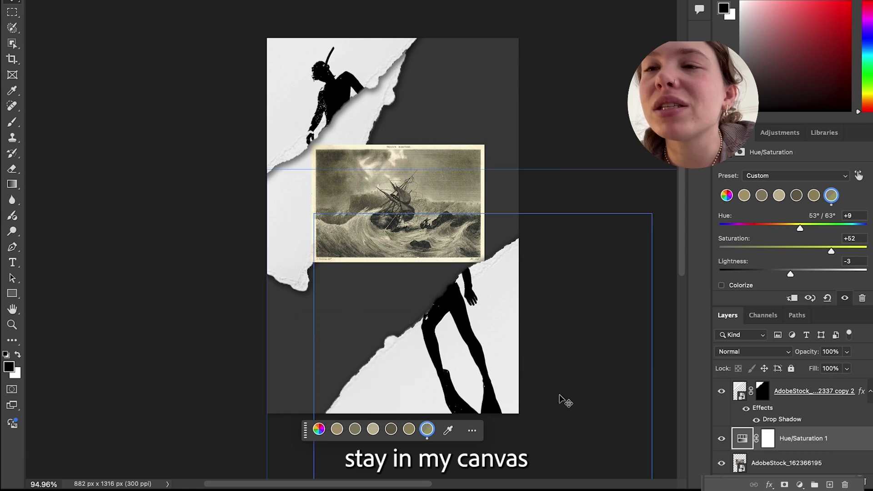
{"action": "left_click", "coordinate": [444, 195]}
Rotate the ship engraving to about -41.81°, enlarge it, and position it along the top tear.
{"action": "left_click_drag", "start_coordinate": [435, 207], "coordinate": [390, 172]}
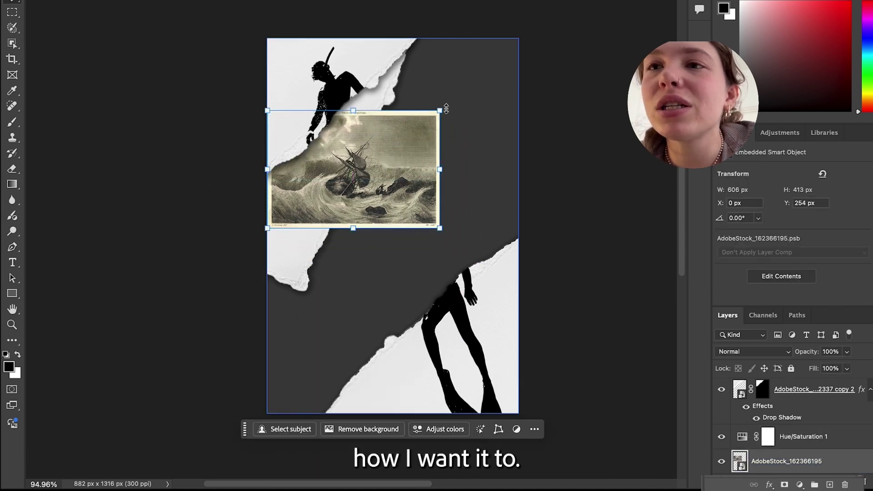
{"action": "left_click_drag", "start_coordinate": [444, 108], "coordinate": [383, 58]}
{"action": "left_click_drag", "start_coordinate": [394, 214], "coordinate": [431, 257]}
{"action": "left_click_drag", "start_coordinate": [414, 187], "coordinate": [362, 142]}
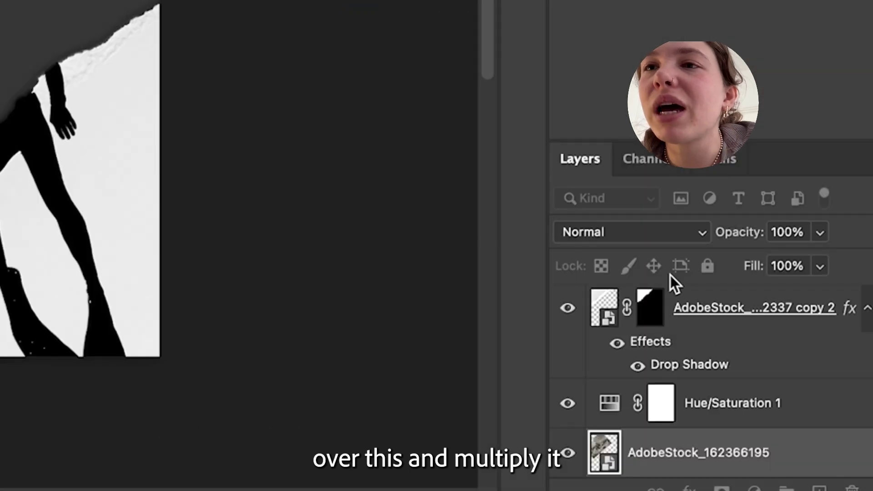
Set the ship layer to Multiply and clip it to the upper torn paper.
{"action": "left_click", "coordinate": [650, 233]}
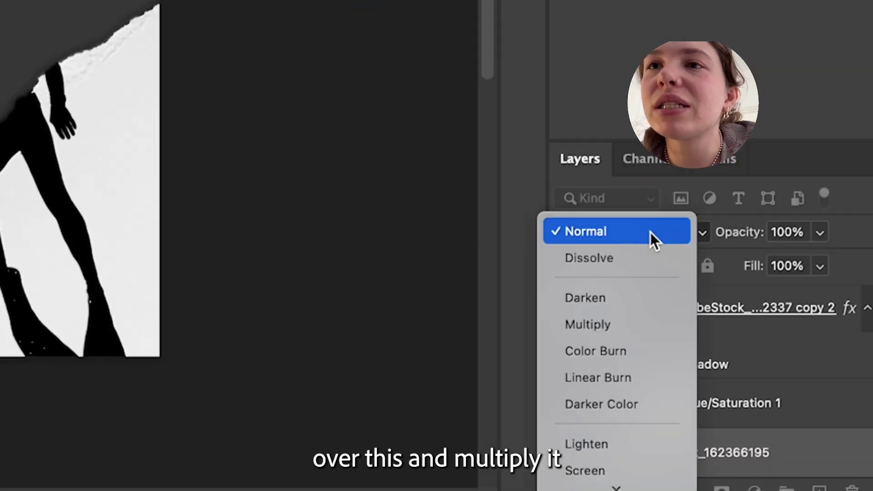
{"action": "left_click", "coordinate": [634, 324]}
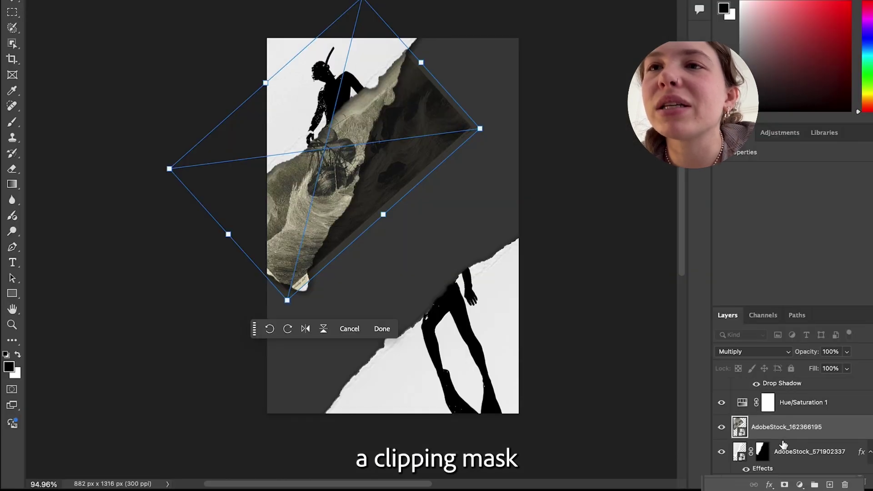
{"action": "right_click", "coordinate": [805, 429]}
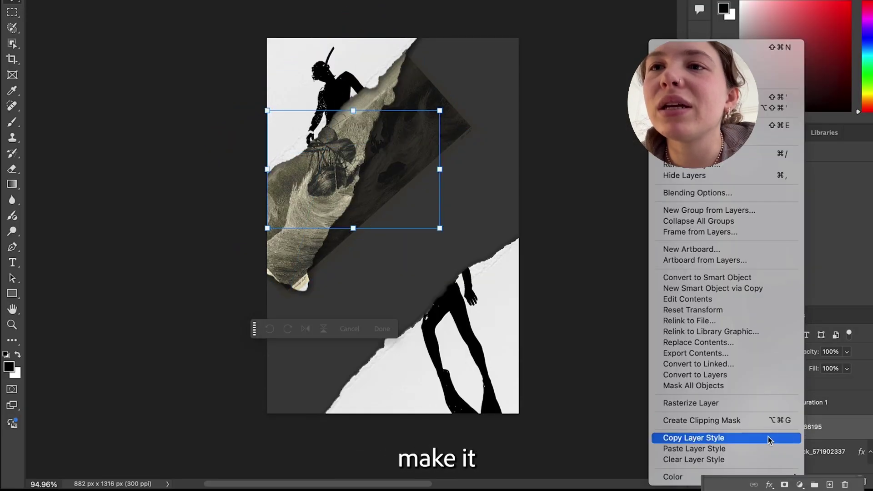
{"action": "left_click", "coordinate": [754, 421]}
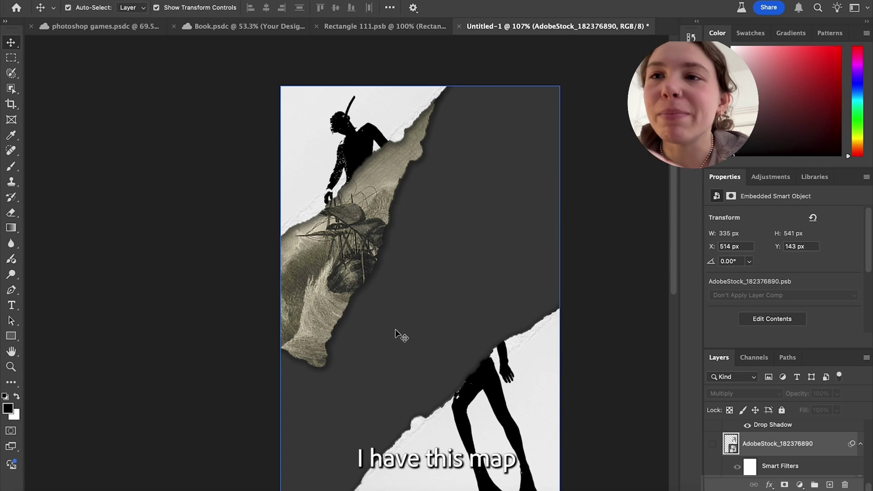
Paste the old map, rotate it vertical, and stretch it over the middle strip.
{"action": "key", "text": "super+v"}
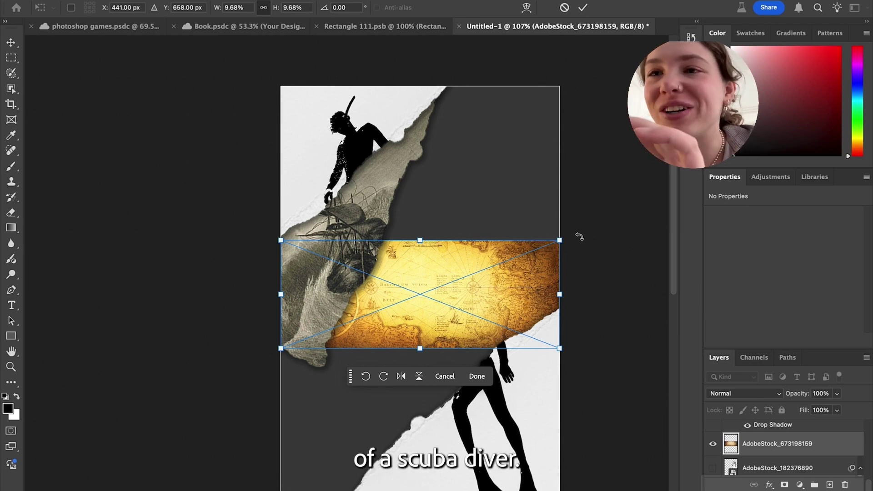
{"action": "left_click_drag", "start_coordinate": [579, 237], "coordinate": [355, 124]}
{"action": "left_click_drag", "start_coordinate": [475, 313], "coordinate": [643, 314]}
{"action": "left_click_drag", "start_coordinate": [520, 287], "coordinate": [419, 286]}
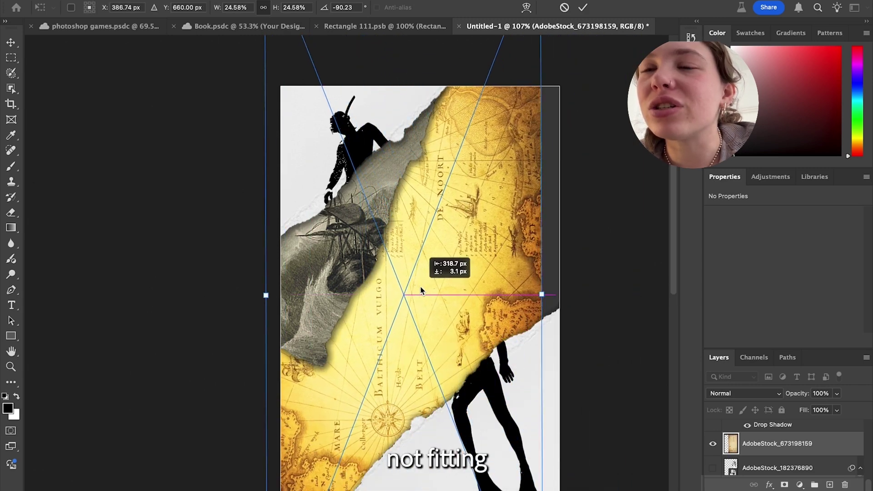
{"action": "left_click_drag", "start_coordinate": [542, 294], "coordinate": [593, 303]}
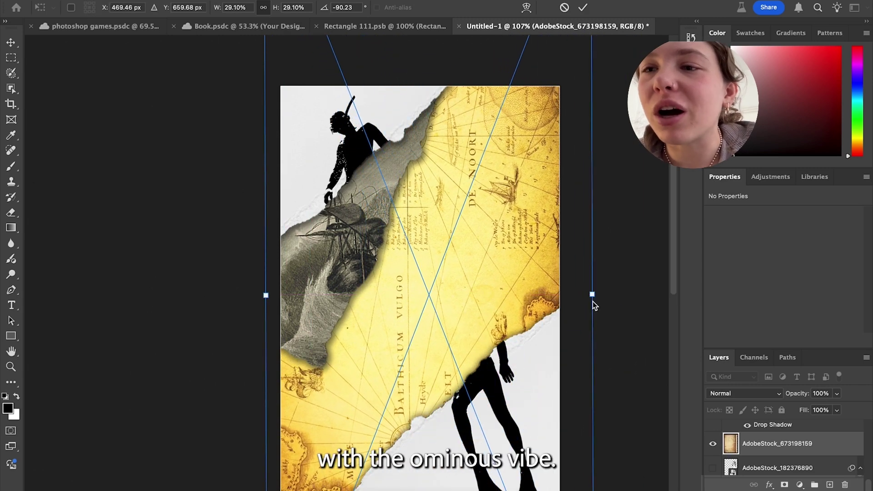
{"action": "left_click_drag", "start_coordinate": [485, 251], "coordinate": [488, 326]}
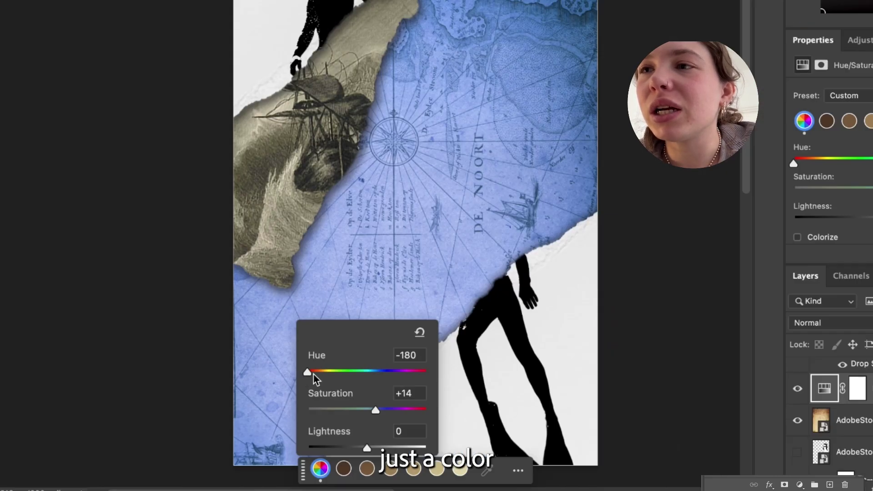
Adjust hue and saturation so the cover takes on a muted olive-green tint.
{"action": "left_click_drag", "start_coordinate": [314, 376], "coordinate": [376, 375]}
{"action": "left_click_drag", "start_coordinate": [376, 411], "coordinate": [331, 413]}
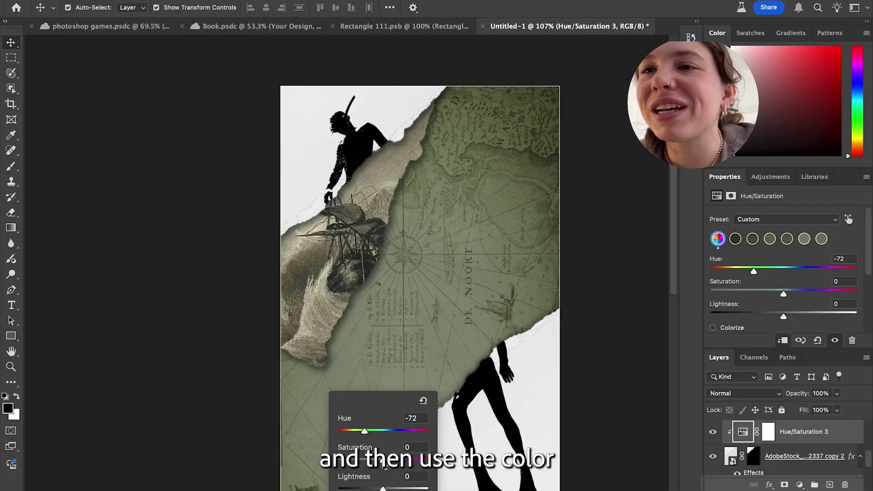
{"action": "left_click_drag", "start_coordinate": [385, 466], "coordinate": [359, 488]}
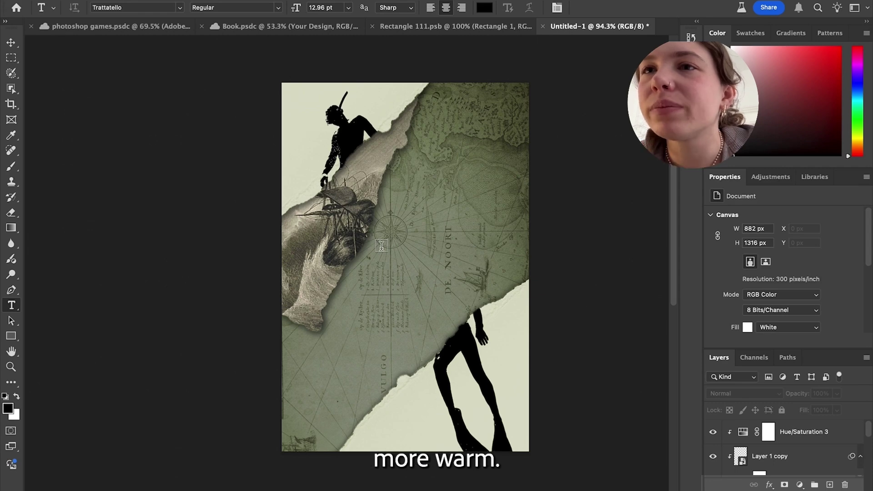
Add a text layer on the cover and set its font to Arial Regular.
{"action": "left_click", "coordinate": [378, 253]}
{"action": "left_click", "coordinate": [818, 249]}
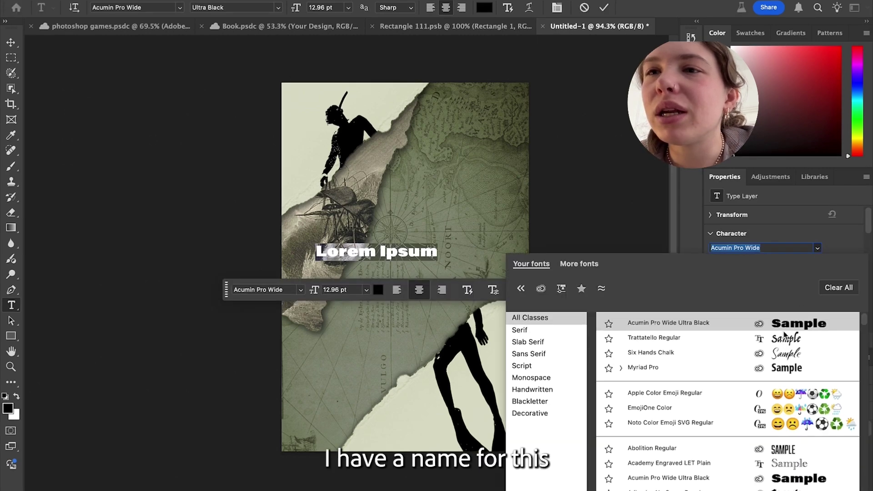
{"action": "key", "text": "Down"}
{"action": "key", "text": "Down"}
{"action": "key", "text": "Down"}
{"action": "key", "text": "Down"}
{"action": "key", "text": "Down"}
{"action": "key", "text": "Down"}
{"action": "key", "text": "Down"}
{"action": "key", "text": "Down"}
{"action": "key", "text": "Down"}
{"action": "key", "text": "Down"}
{"action": "key", "text": "Down"}
{"action": "key", "text": "Down"}
{"action": "key", "text": "Down"}
{"action": "key", "text": "Down"}
{"action": "key", "text": "Down"}
{"action": "key", "text": "Down"}
{"action": "key", "text": "Down"}
{"action": "key", "text": "Down"}
{"action": "key", "text": "Down"}
{"action": "key", "text": "Down"}
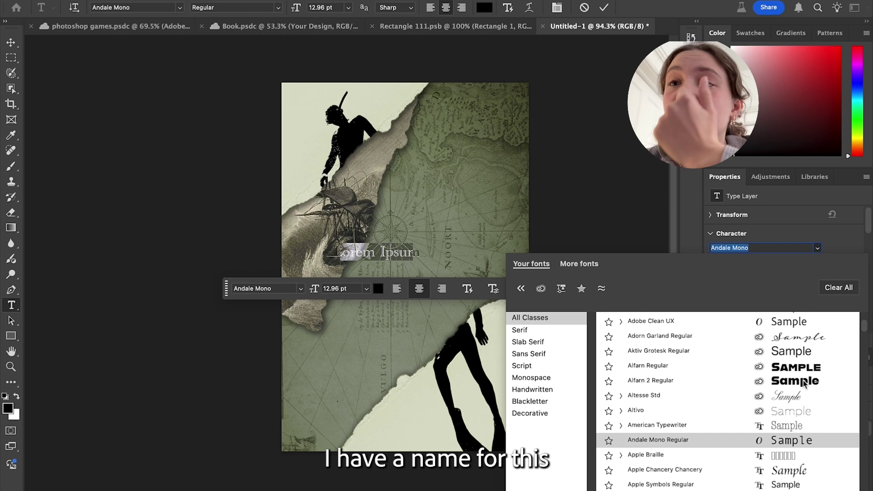
{"action": "scroll", "coordinate": [799, 469], "scroll_direction": "down", "scroll_amount": 1}
{"action": "scroll", "coordinate": [798, 466], "scroll_direction": "down", "scroll_amount": 5}
{"action": "left_click", "coordinate": [786, 417]}
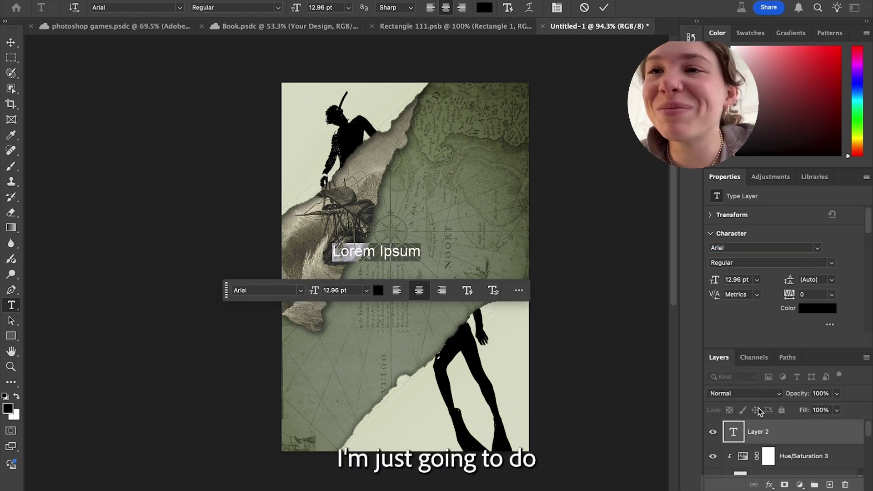
Type the title 'Lost at Sea' and scale it up to about 24 pt.
{"action": "triple_click", "coordinate": [383, 251]}
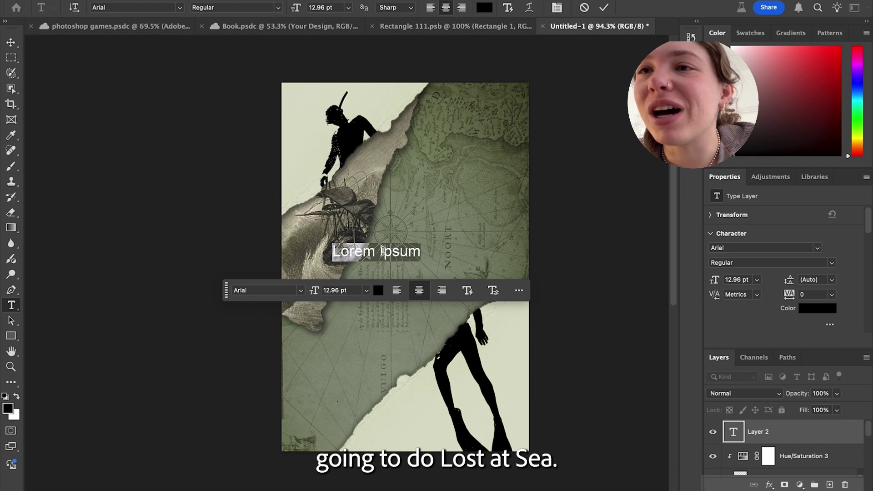
{"action": "type", "text": "Lost"}
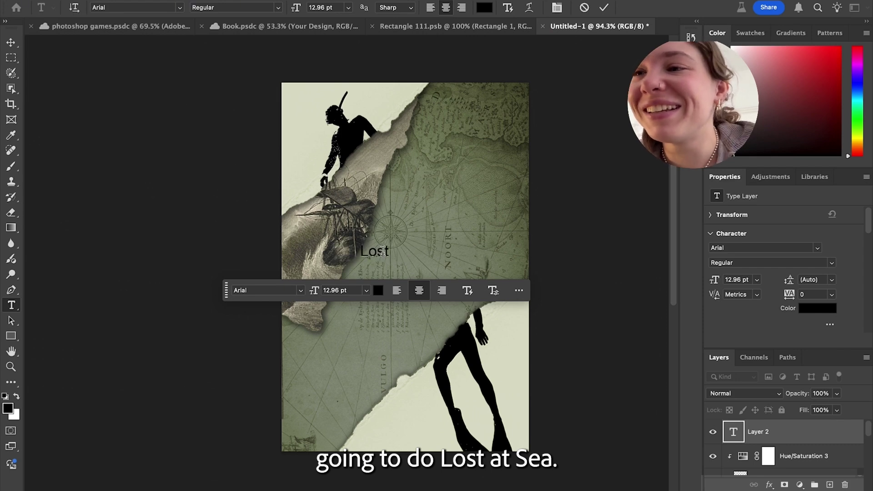
{"action": "type", "text": " at Sea"}
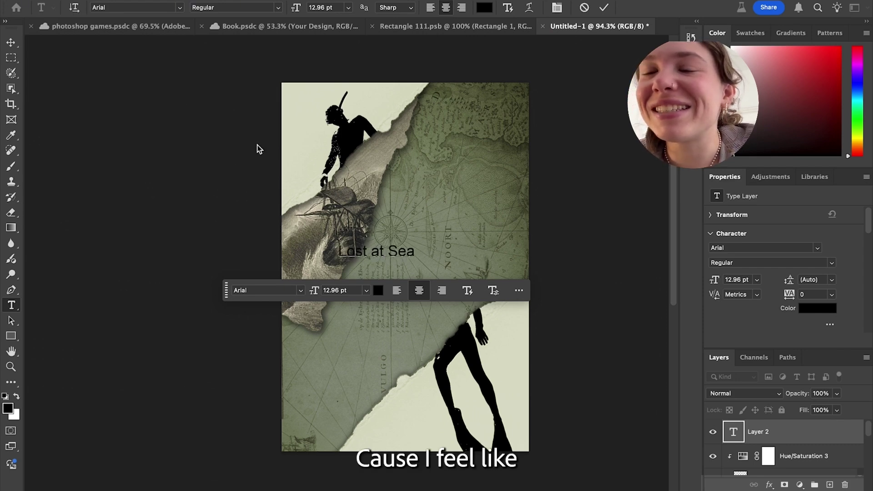
{"action": "left_click", "coordinate": [11, 42]}
{"action": "left_click_drag", "start_coordinate": [417, 246], "coordinate": [470, 261]}
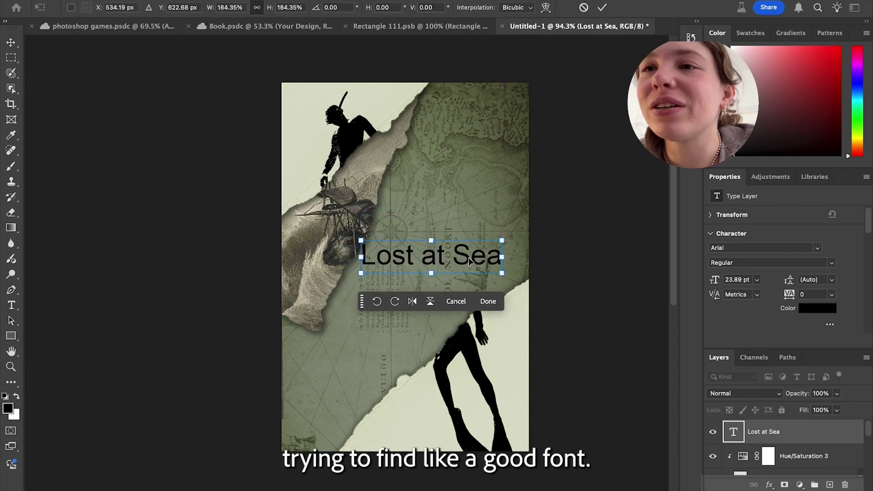
Change the 'Lost at Sea' title font from Arial to Trattatello Regular.
{"action": "left_click", "coordinate": [488, 301]}
{"action": "left_click", "coordinate": [817, 248]}
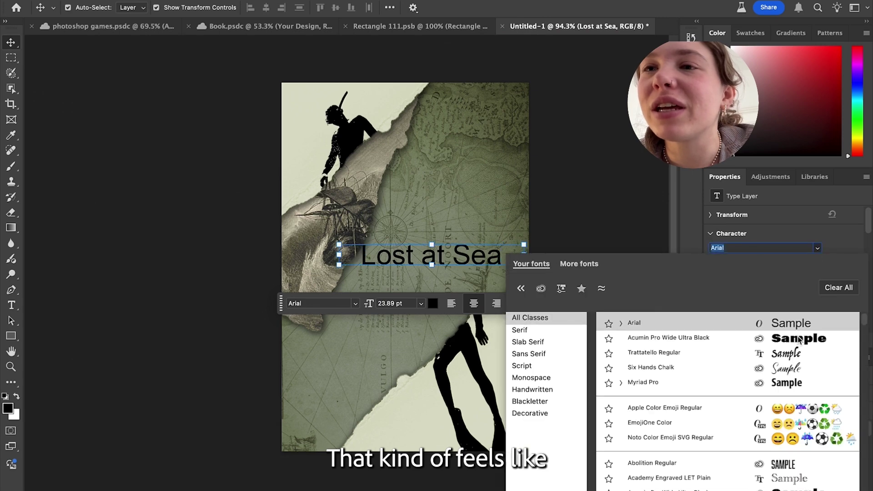
{"action": "scroll", "coordinate": [797, 454], "scroll_direction": "down", "scroll_amount": 5}
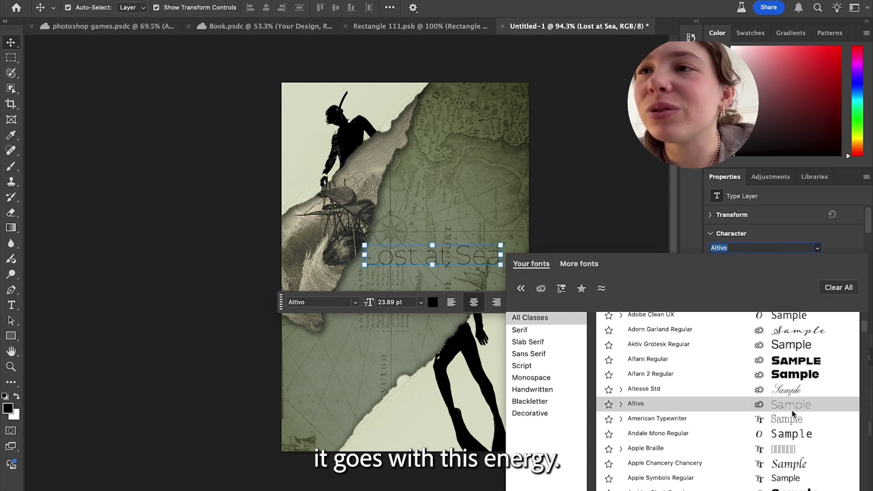
{"action": "scroll", "coordinate": [789, 412], "scroll_direction": "down", "scroll_amount": 8}
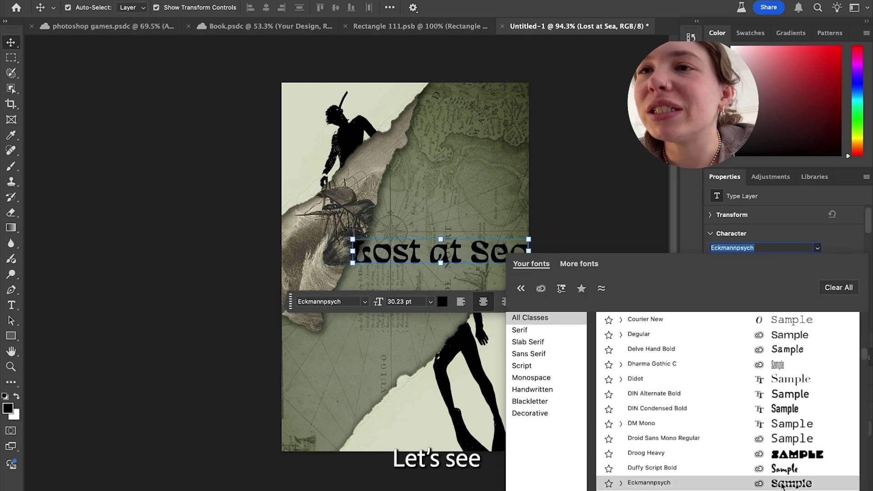
{"action": "scroll", "coordinate": [794, 407], "scroll_direction": "up", "scroll_amount": 12}
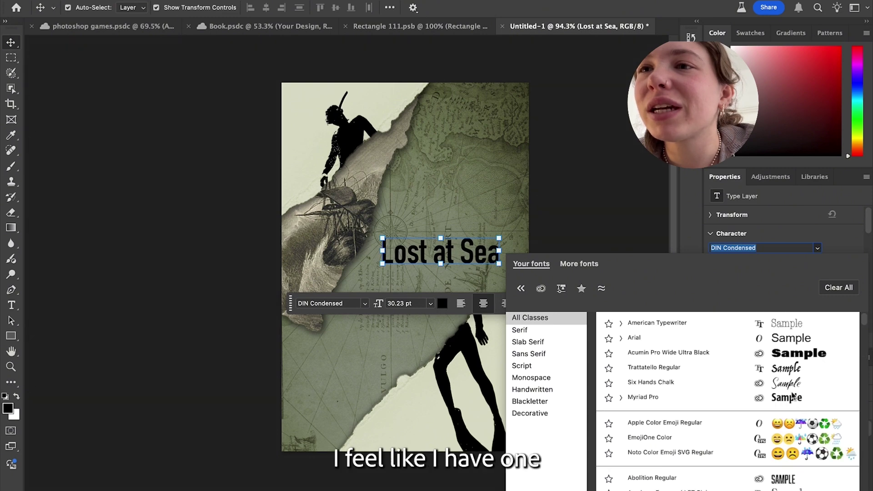
{"action": "left_click", "coordinate": [797, 370]}
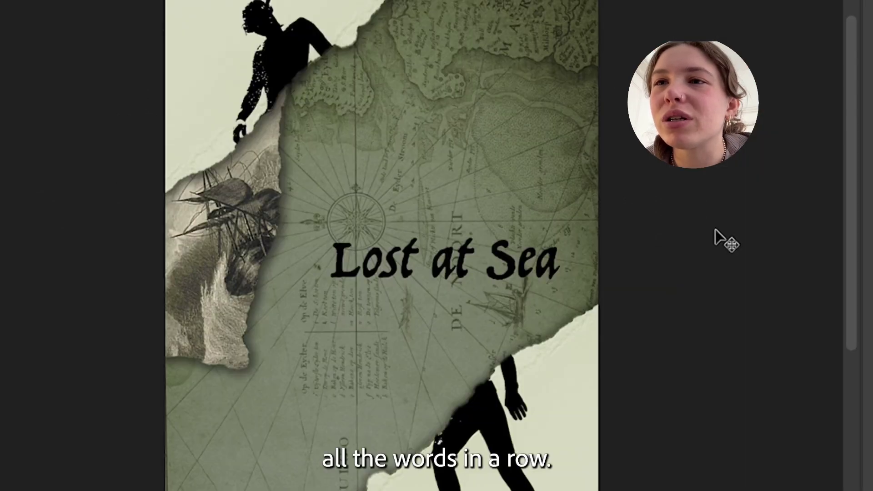
Break the title into two lines, 'Lost at' and 'Sea'.
{"action": "double_click", "coordinate": [508, 269]}
{"action": "left_click", "coordinate": [487, 266]}
{"action": "key", "text": "Return"}
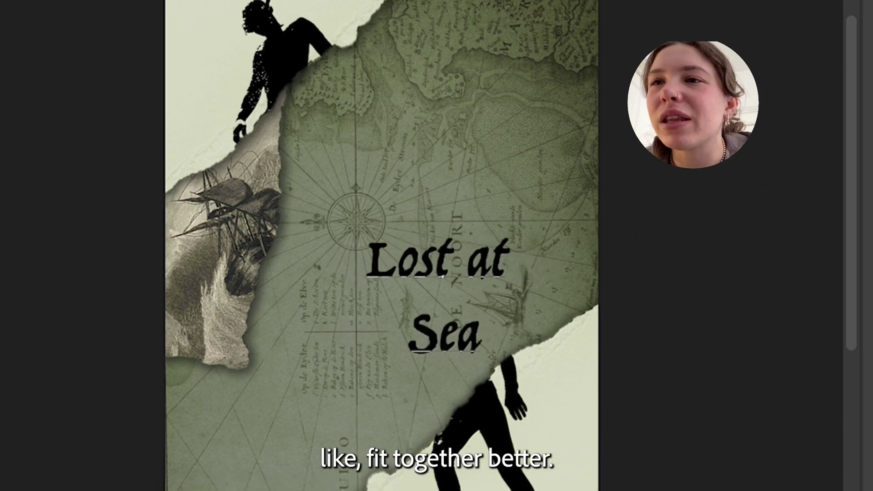
Move 'Sea' below 'Lost at', enlarge it to 55.59 pt, and duplicate the 'Lost at' text.
{"action": "scroll", "coordinate": [337, 386], "scroll_direction": "up", "scroll_amount": 3}
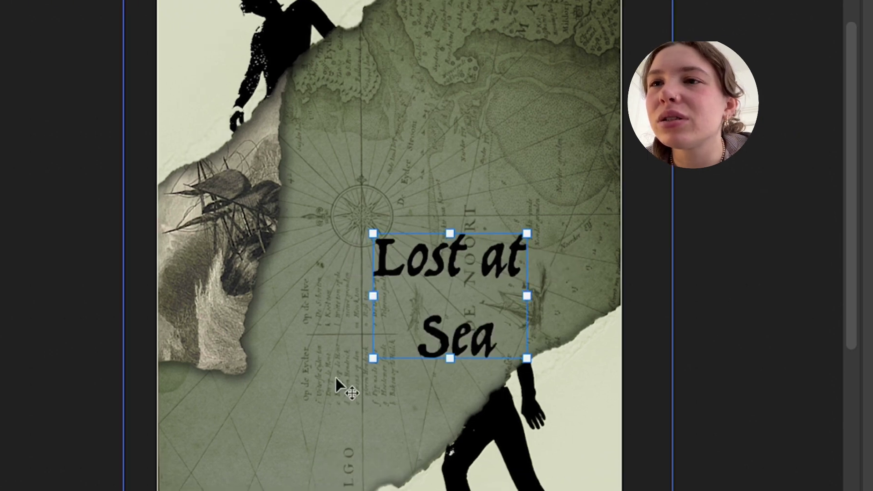
{"action": "double_click", "coordinate": [482, 335]}
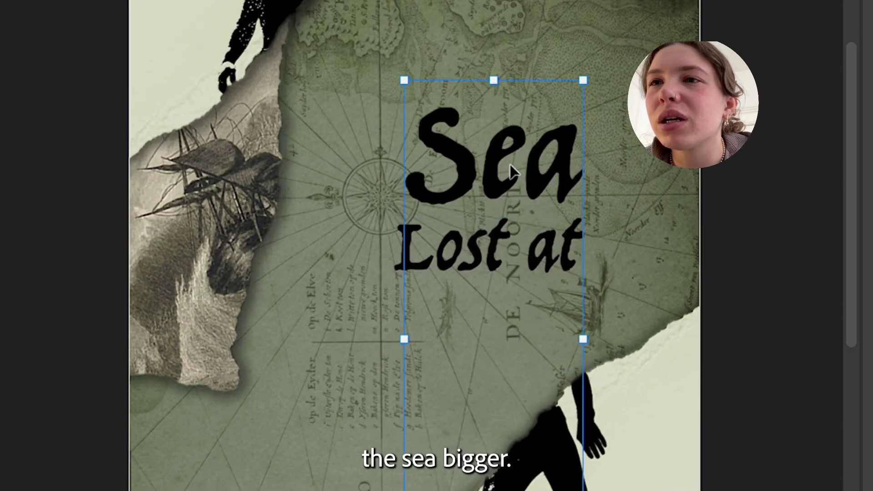
{"action": "left_click_drag", "start_coordinate": [500, 192], "coordinate": [487, 352]}
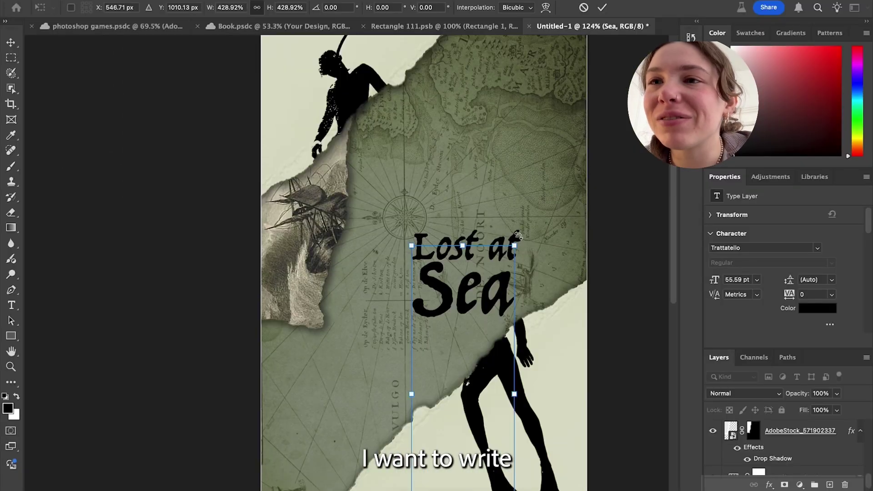
{"action": "key", "text": "Return"}
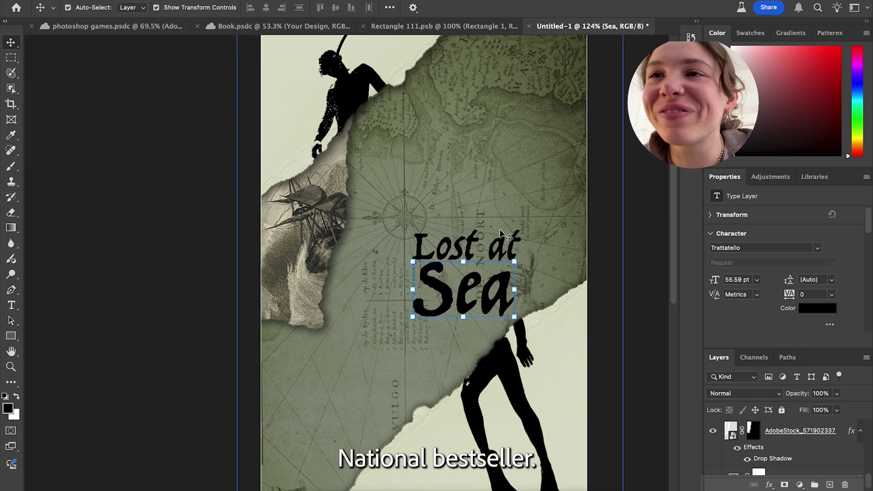
{"action": "left_click", "coordinate": [502, 250]}
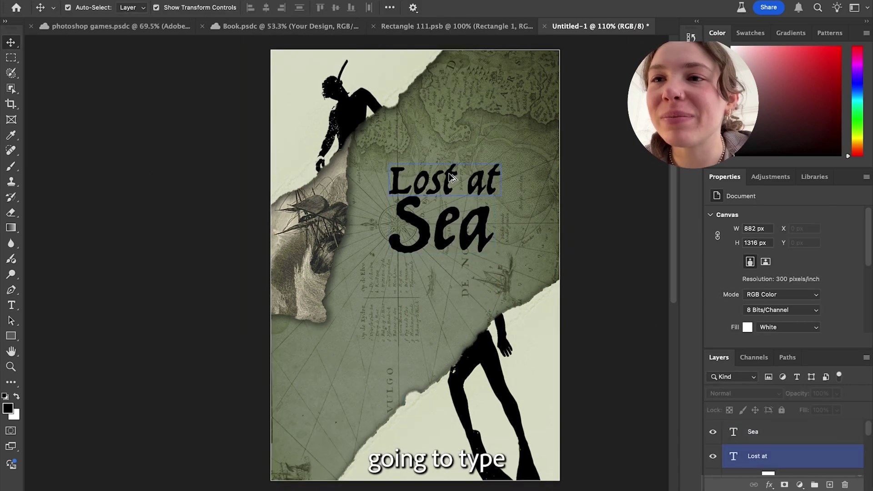
{"action": "left_click_drag", "start_coordinate": [451, 177], "coordinate": [394, 310]}
{"action": "double_click", "coordinate": [394, 310]}
Retype the copied text as 'National Bestseller' and place it at the top right.
{"action": "type", "text": "National B"}
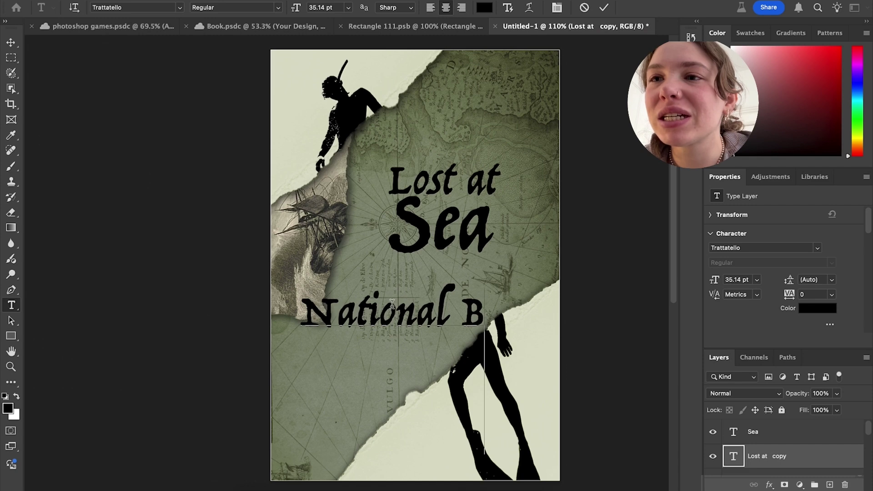
{"action": "type", "text": "est"}
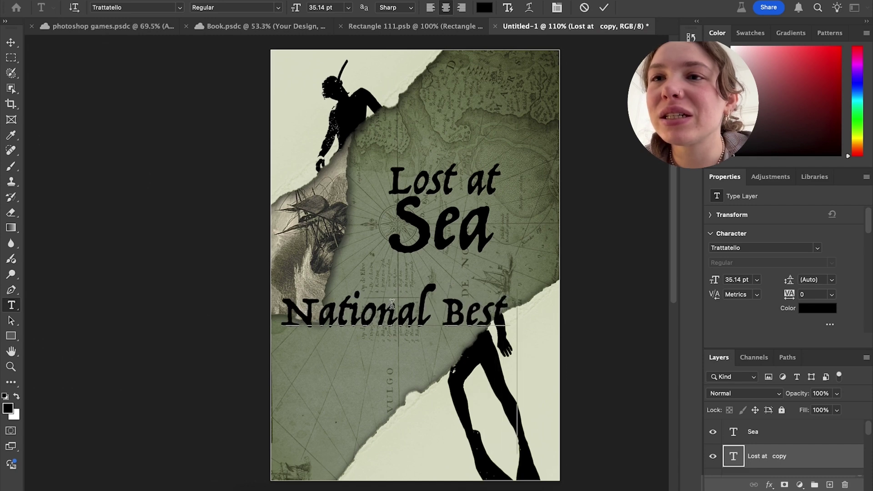
{"action": "type", "text": "seller"}
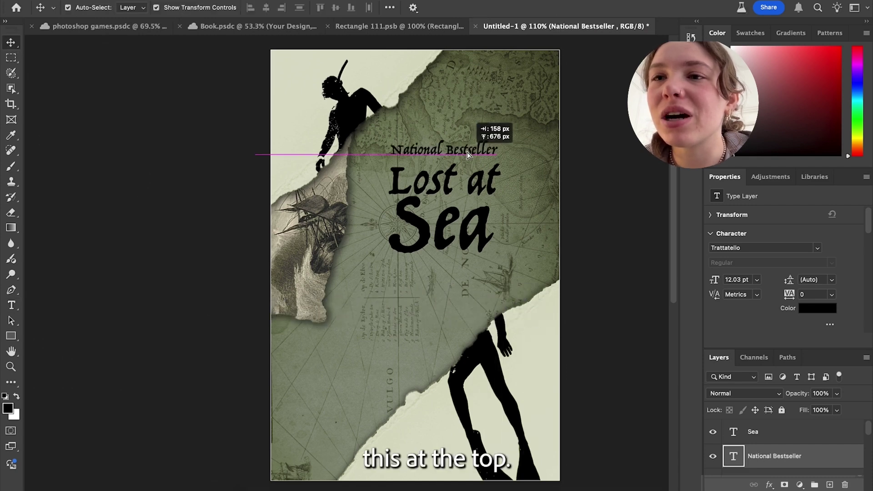
{"action": "left_click_drag", "start_coordinate": [473, 150], "coordinate": [333, 417]}
{"action": "left_click", "coordinate": [596, 94]}
Replace the bottom-left text copy with the author's name.
{"action": "double_click", "coordinate": [333, 416]}
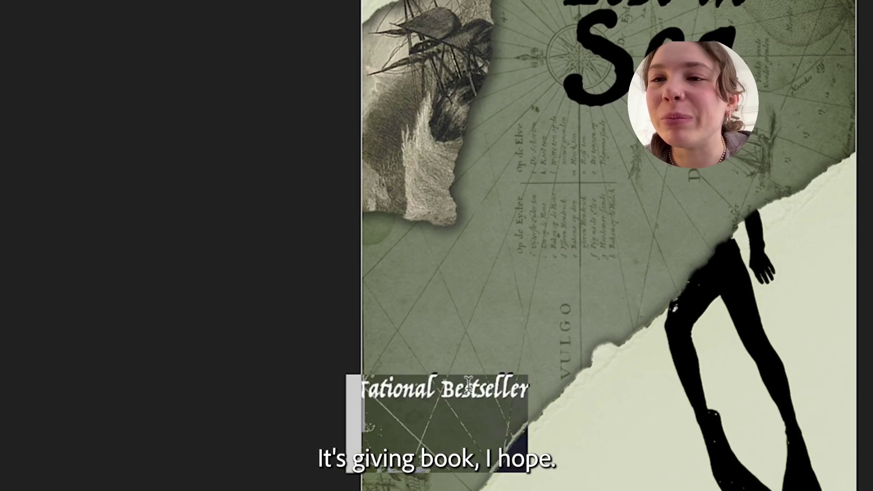
{"action": "type", "text": "Kate"}
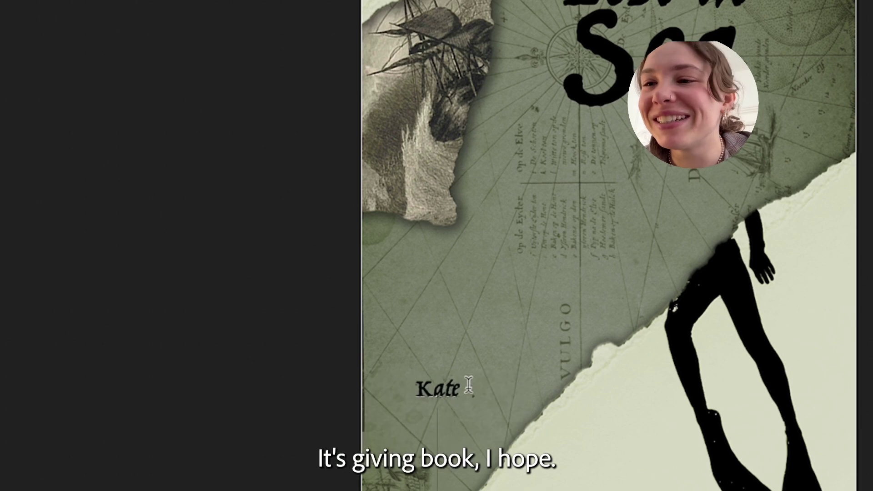
{"action": "type", "text": " Weinberg"}
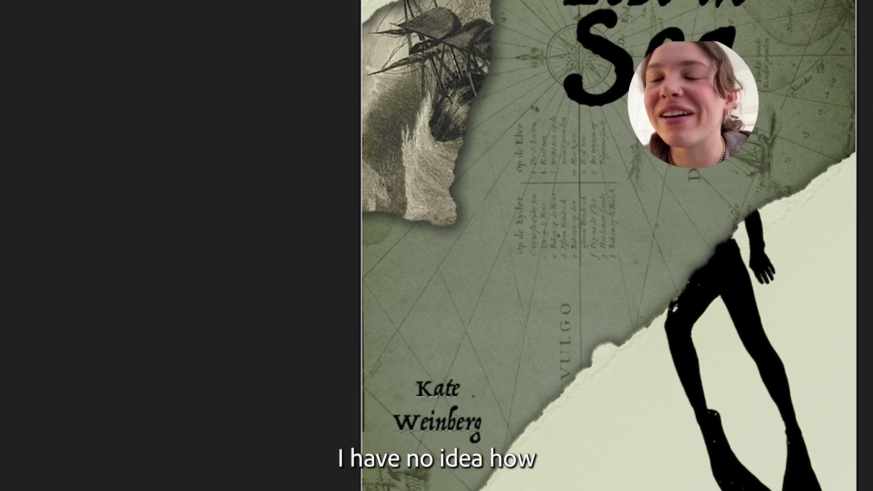
{"action": "left_click", "coordinate": [15, 47]}
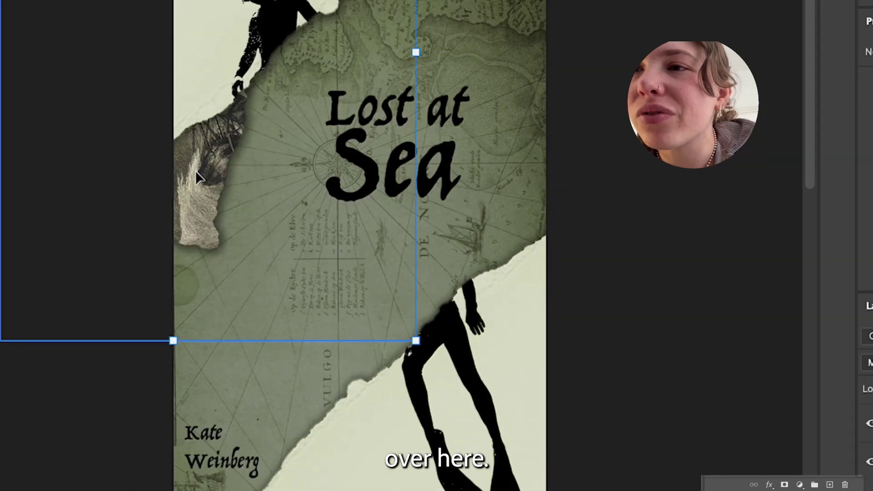
Move the torn ship etching to the lower right and rotate it about -165°.
{"action": "left_click_drag", "start_coordinate": [196, 174], "coordinate": [544, 360]}
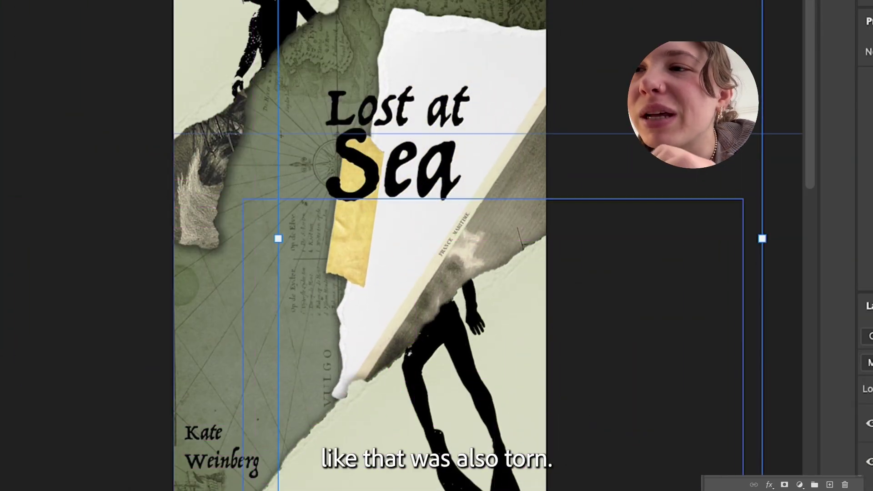
{"action": "left_click_drag", "start_coordinate": [296, 8], "coordinate": [416, 310]}
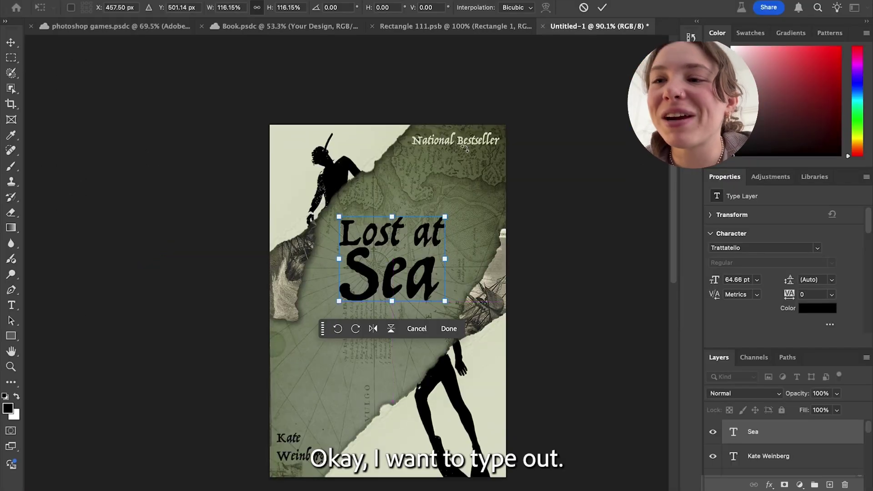
{"action": "key", "text": "Return"}
Add the two-line tagline 'nothing is what it seems.....' below the title.
{"action": "left_click_drag", "start_coordinate": [465, 155], "coordinate": [369, 364]}
{"action": "double_click", "coordinate": [370, 343]}
{"action": "type", "text": "nothing is what it"}
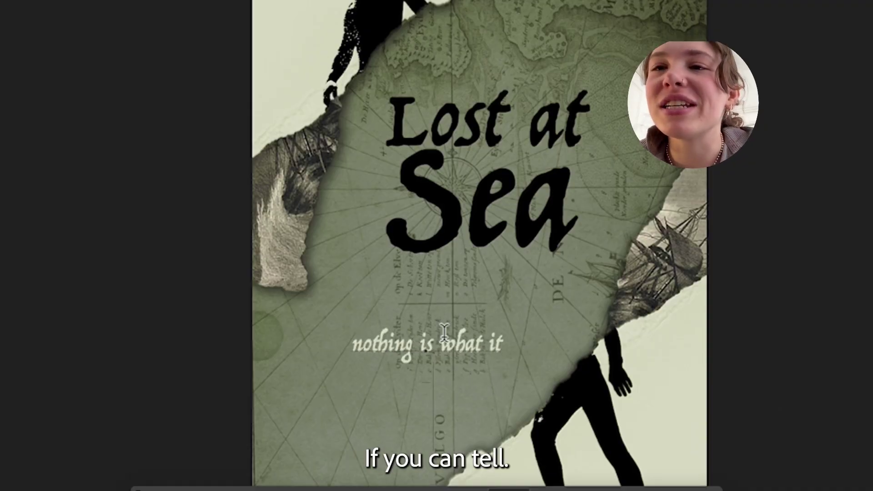
{"action": "key", "text": "Return"}
{"action": "type", "text": "seems....."}
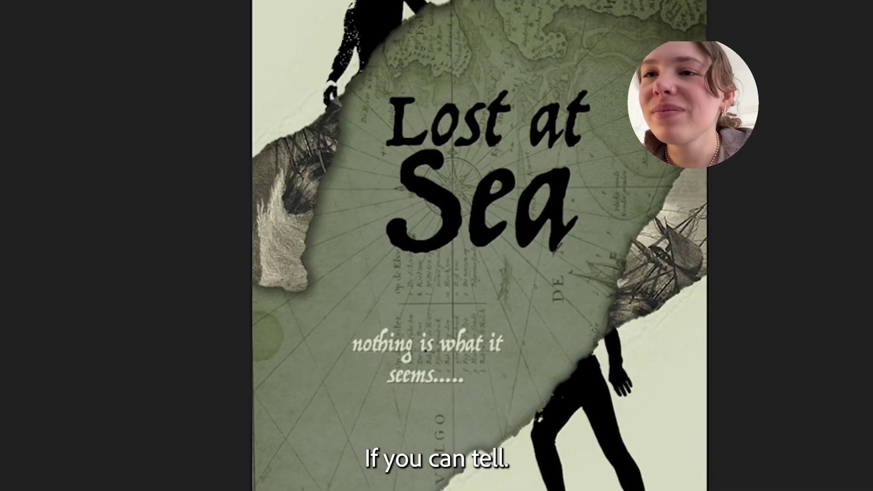
{"action": "left_click", "coordinate": [73, 1]}
{"action": "left_click_drag", "start_coordinate": [412, 347], "coordinate": [453, 310]}
{"action": "left_click_drag", "start_coordinate": [374, 368], "coordinate": [378, 367]}
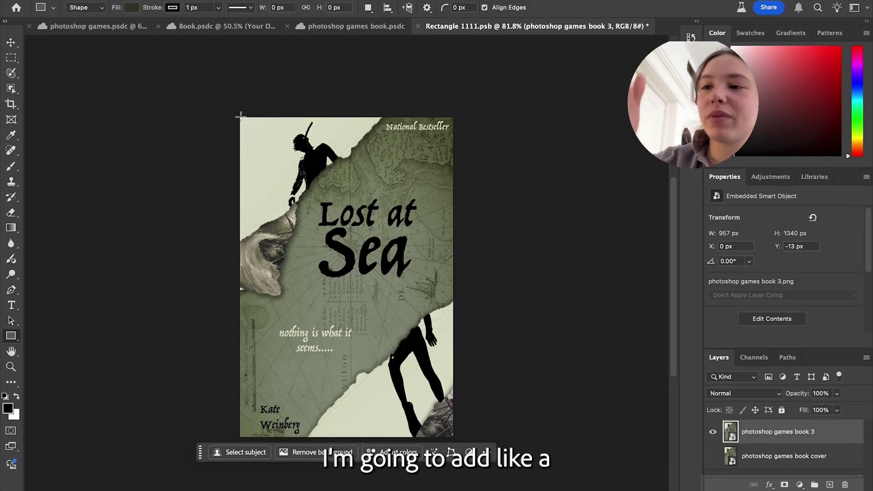
Draw a dark green 65×1306 px binding strip along the cover's left edge.
{"action": "left_click_drag", "start_coordinate": [241, 117], "coordinate": [256, 434]}
{"action": "key", "text": "v"}
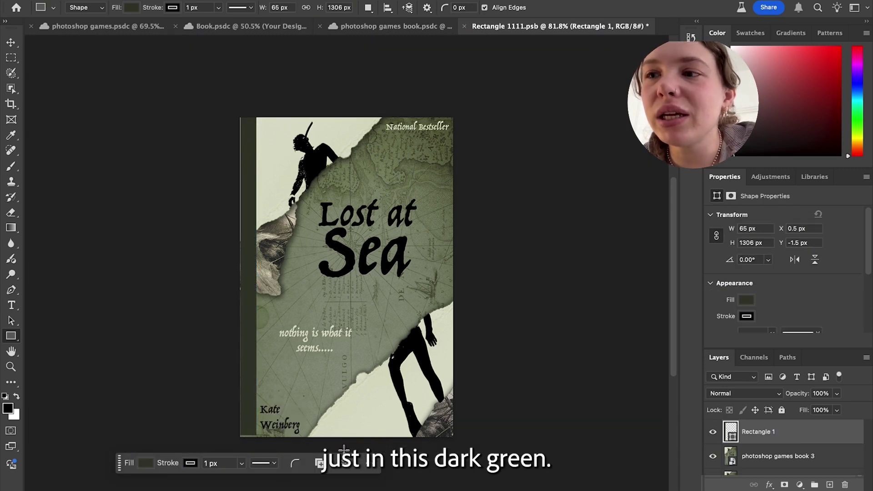
{"action": "left_click_drag", "start_coordinate": [240, 275], "coordinate": [234, 276]}
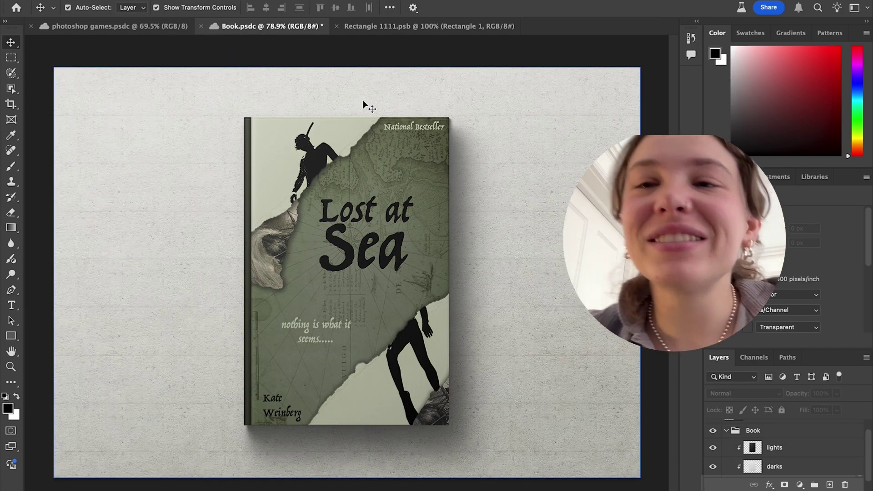
{"action": "scroll", "coordinate": [362, 110], "scroll_direction": "down", "scroll_amount": 4}
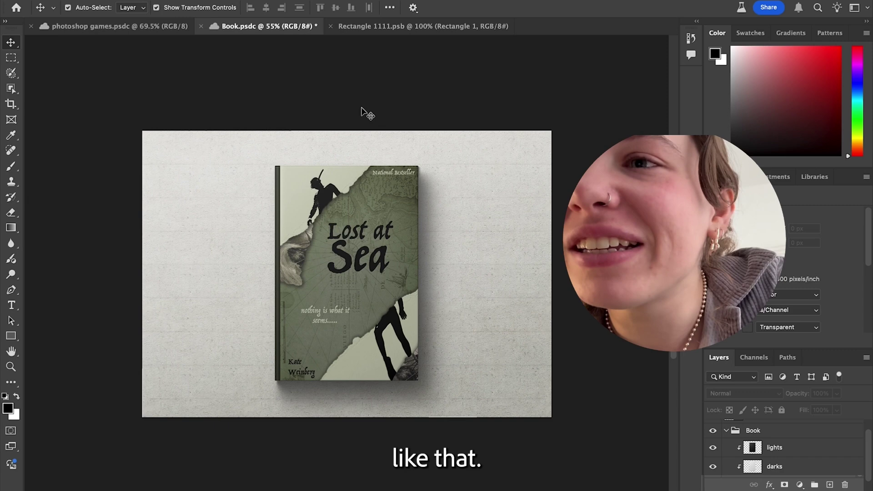